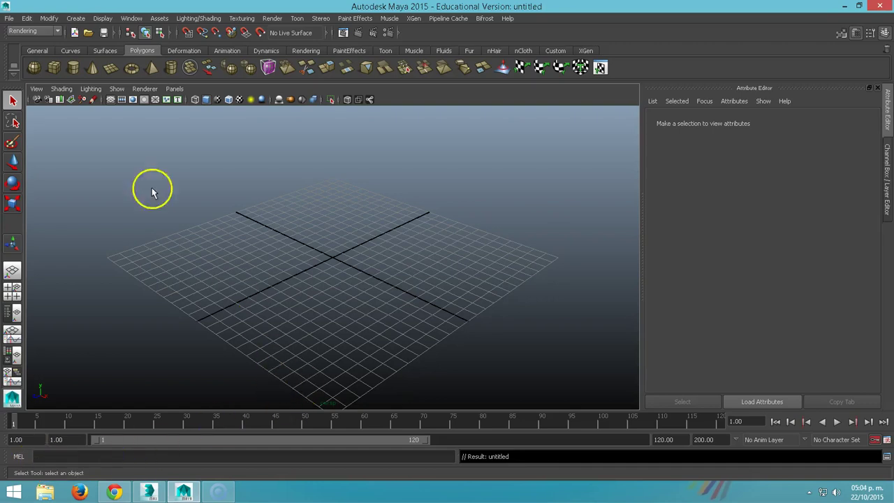
Create a polygon cube at the origin, select its top face and show the Channel Box.
left_click(56, 68)
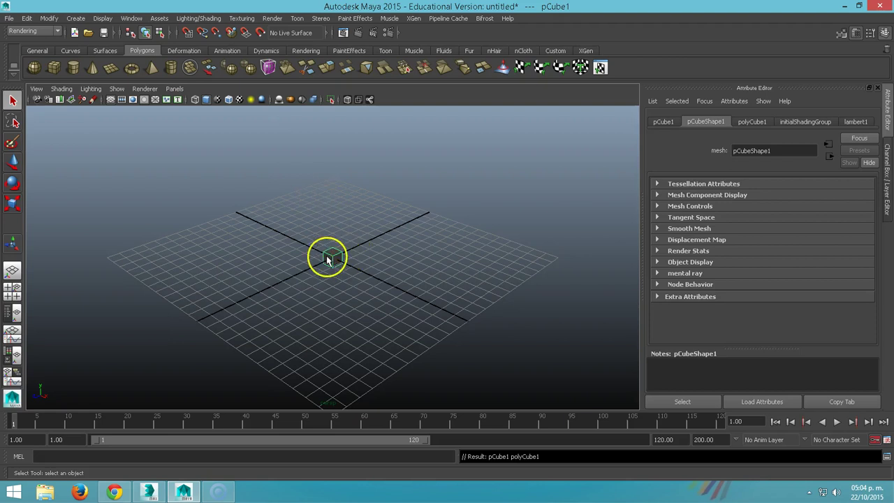
key("f")
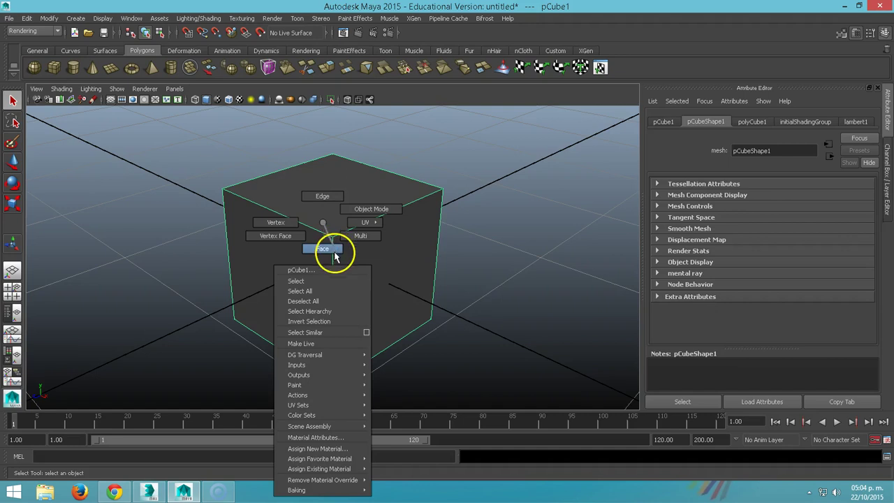
right_click_drag(323, 225, 329, 249)
left_click(347, 215)
left_click(347, 215)
mouse_move(349, 208)
left_mouse_down("alt")
mouse_move(379, 226)
mouse_move(350, 210)
left_mouse_up("alt")
left_click(886, 157)
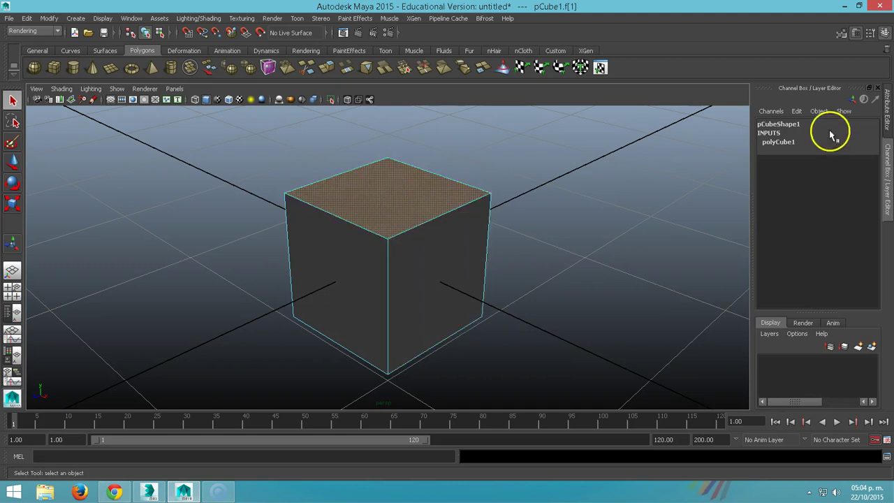
scroll(403, 215, "down", 3)
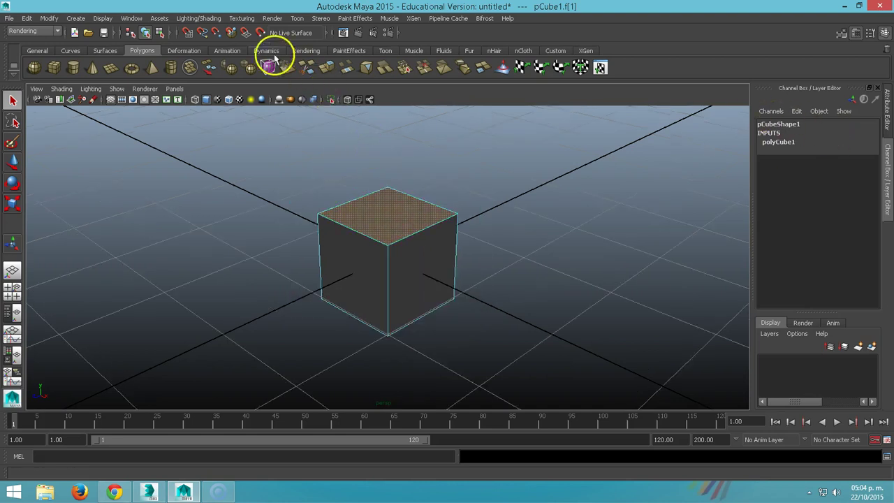
Extrude the cube's top face upward with Local Translate Z 1.
left_click(329, 69)
left_click_drag(389, 181, 385, 90)
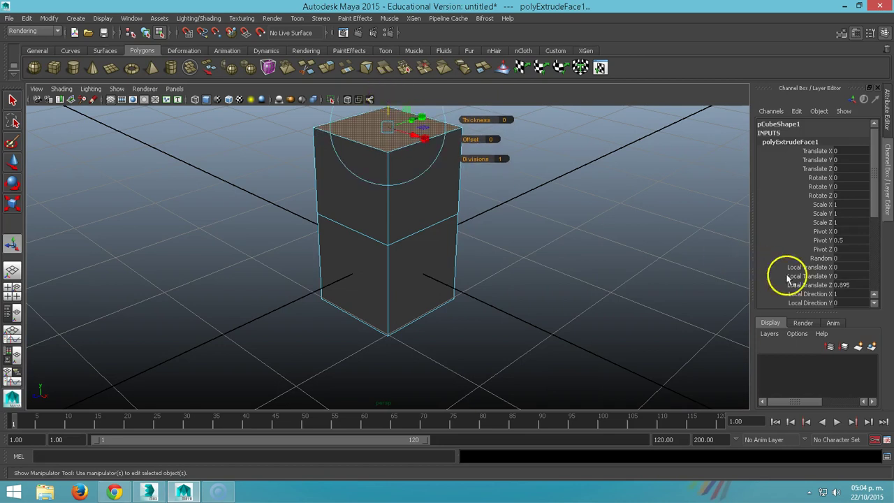
type("1")
key("Return")
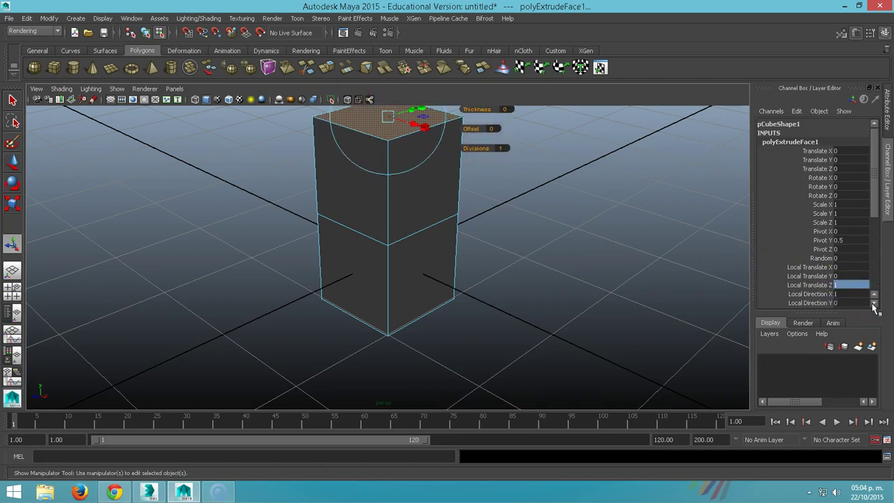
scroll(503, 287, "down", 2)
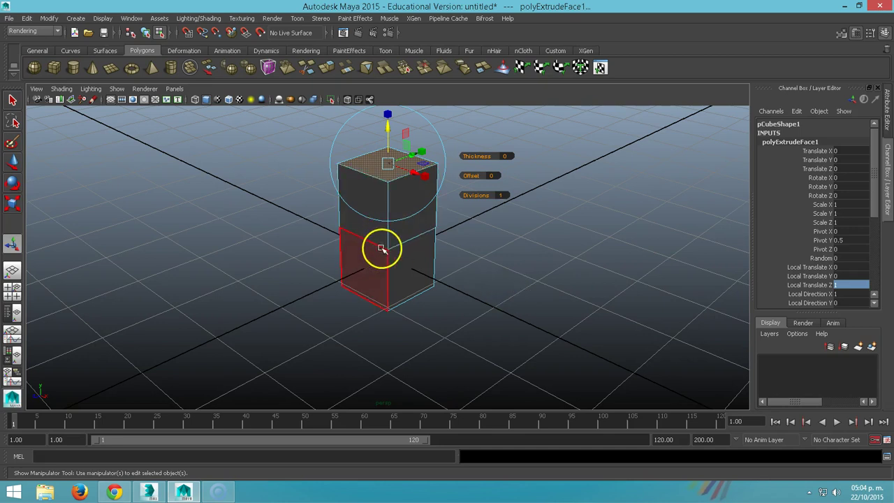
key("ctrl+z")
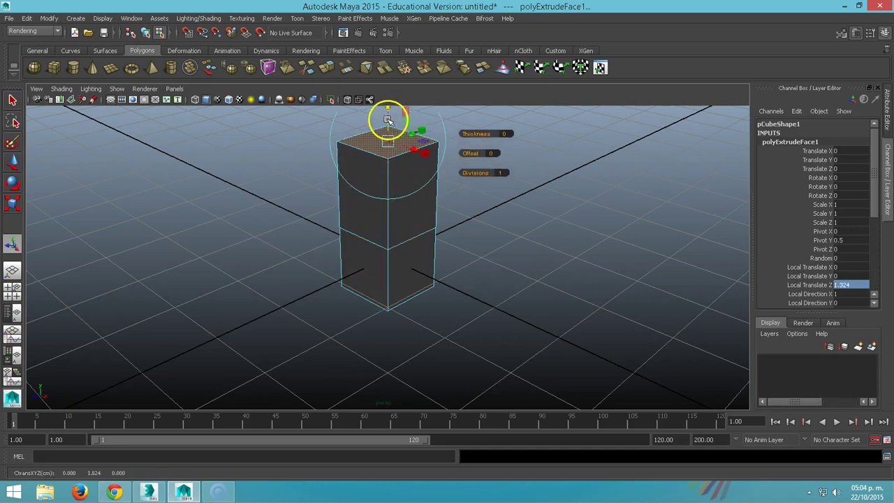
Extrude the top face a second time, raising it another 1 unit.
scroll(398, 247, "down", 2)
middle_click_drag(398, 244, 361, 311, "alt")
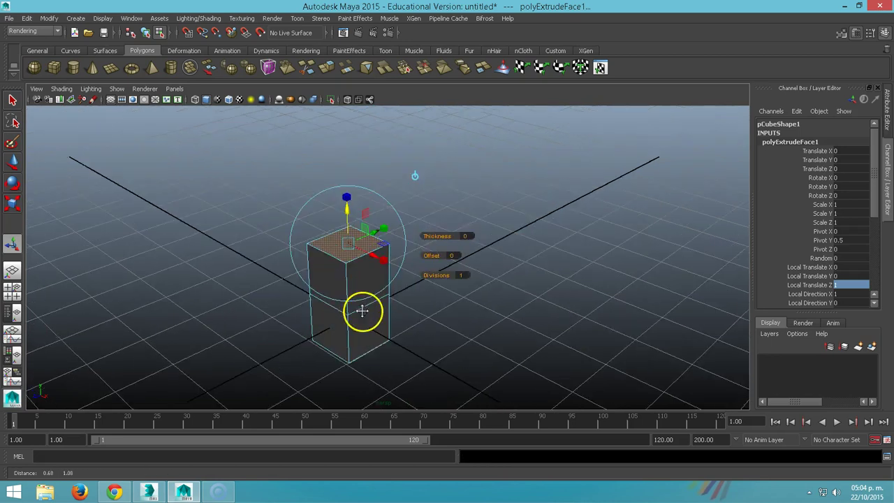
scroll(363, 312, "up", 1)
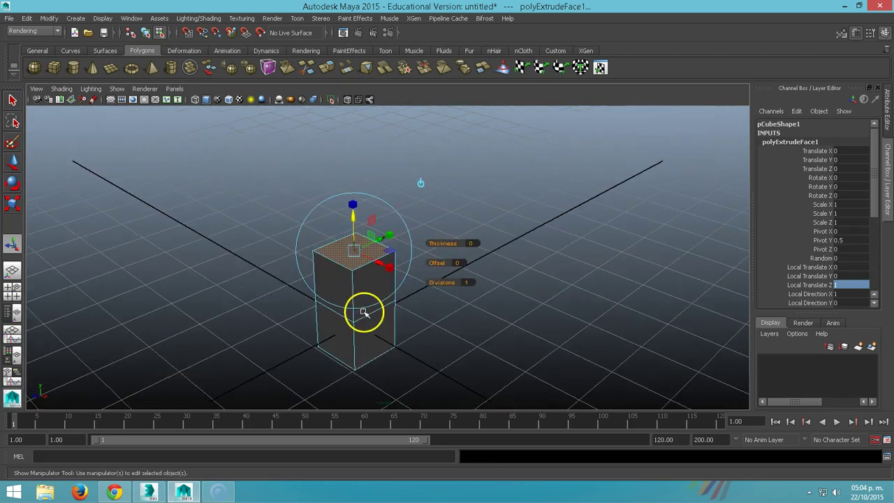
left_click(328, 69)
left_click_drag(352, 229, 359, 166)
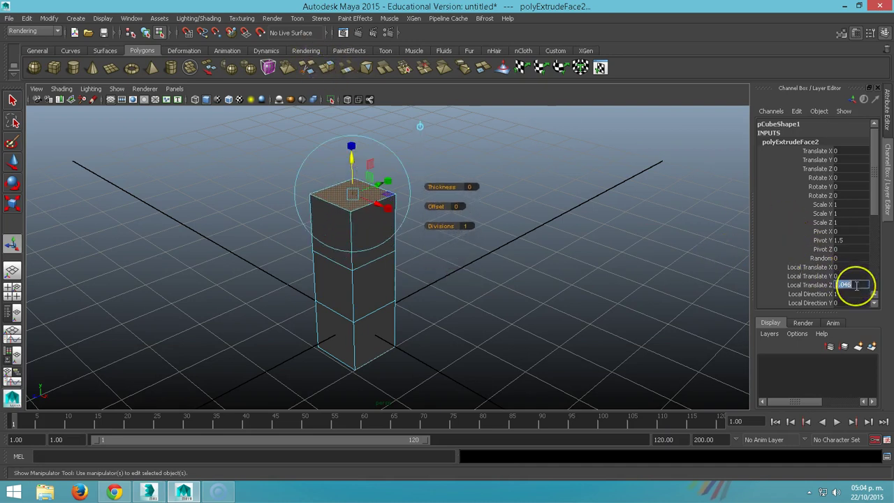
type("1")
key("Return")
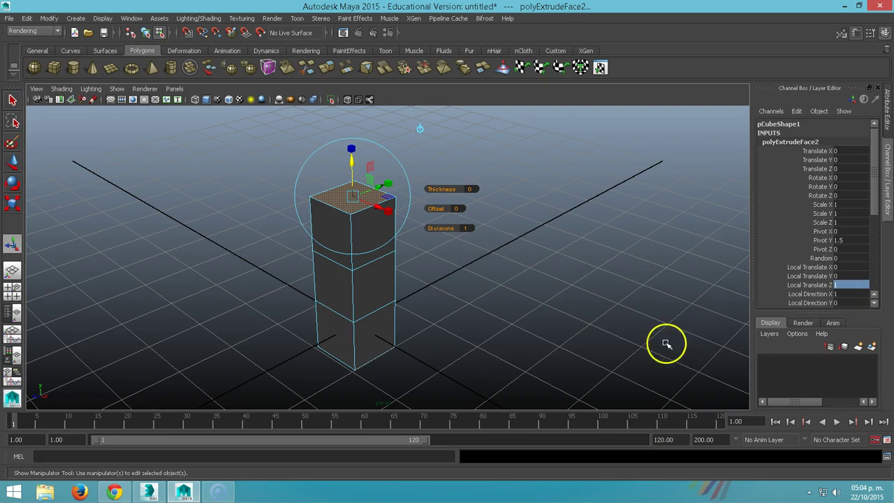
Extrude the middle block's side face outward by 1 unit, then deselect and orbit.
left_click(382, 294)
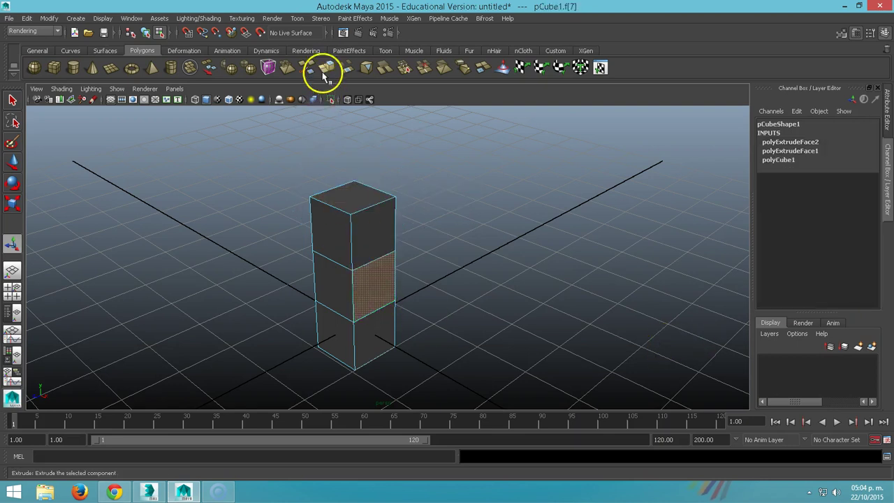
left_click(342, 68)
left_click_drag(405, 302, 429, 319)
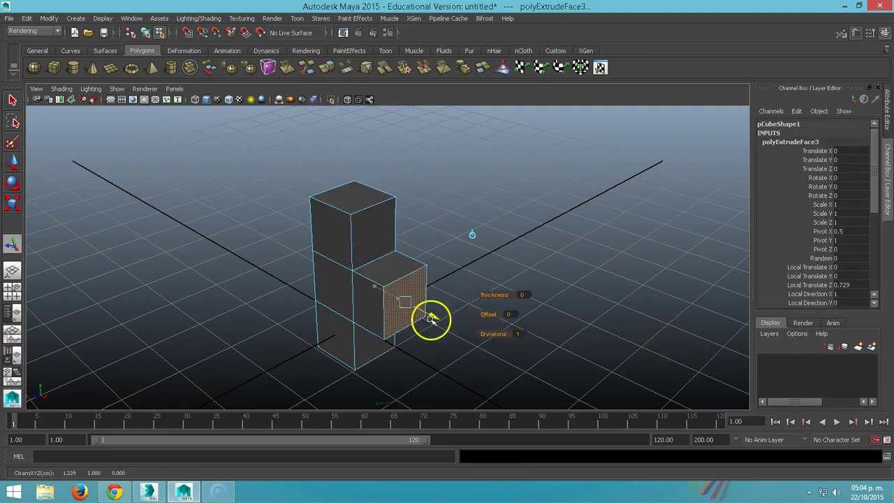
double_click(845, 285)
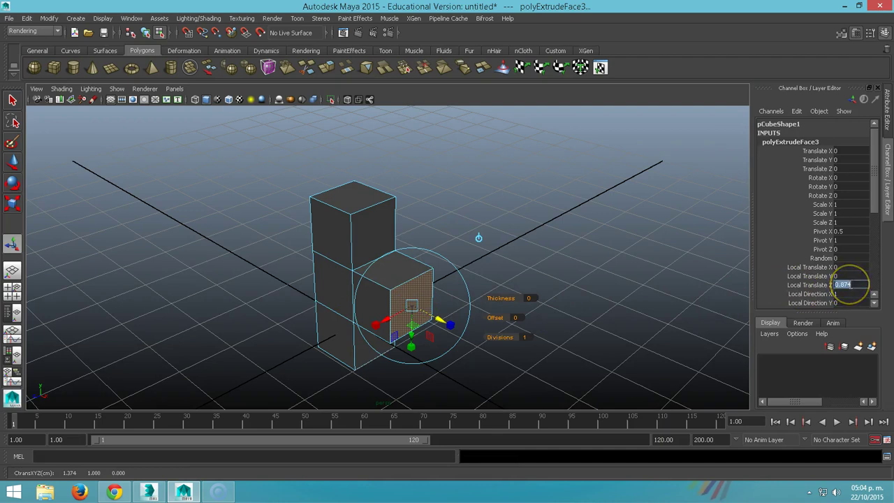
type("1")
key("Return")
left_click(482, 238)
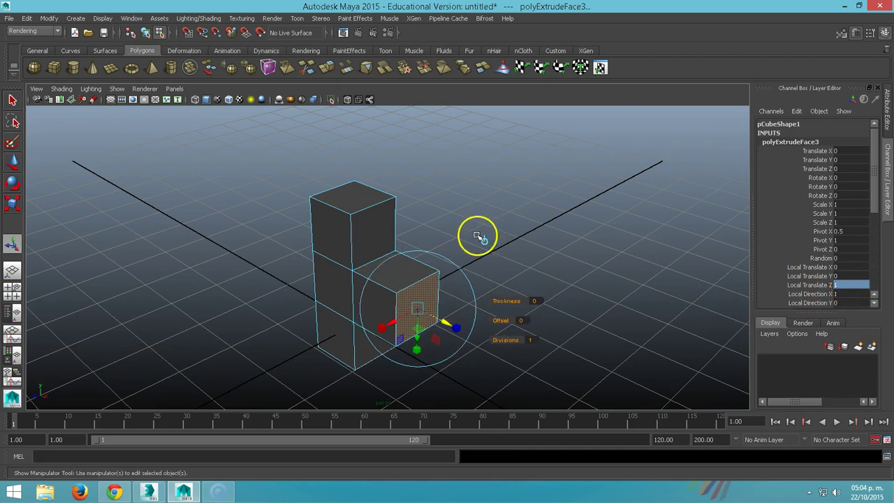
left_click(478, 237)
left_click_drag(415, 259, 301, 242, "alt")
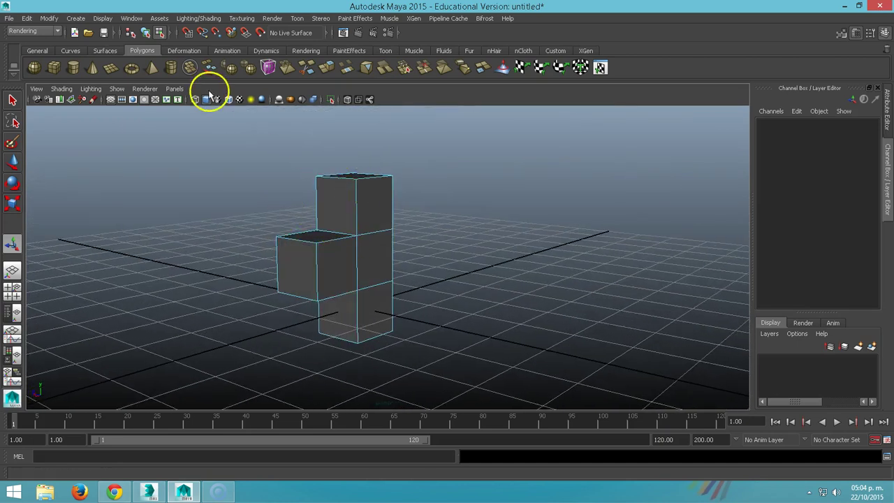
Create a second cube beside the first column and select its top face.
left_click(54, 67)
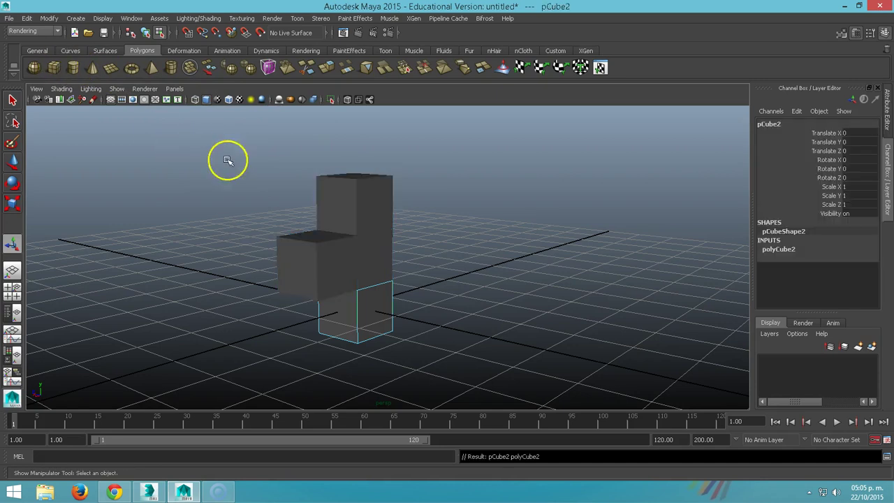
key("w")
left_click_drag(351, 302, 433, 324)
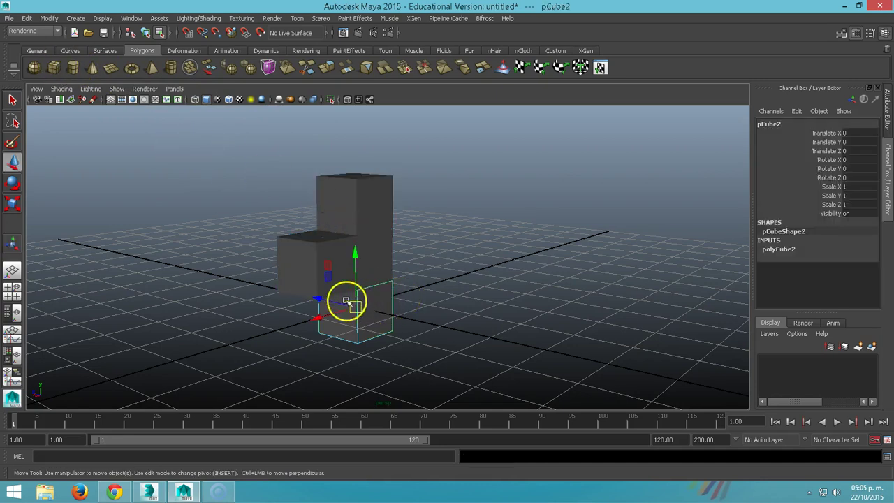
right_click(455, 324)
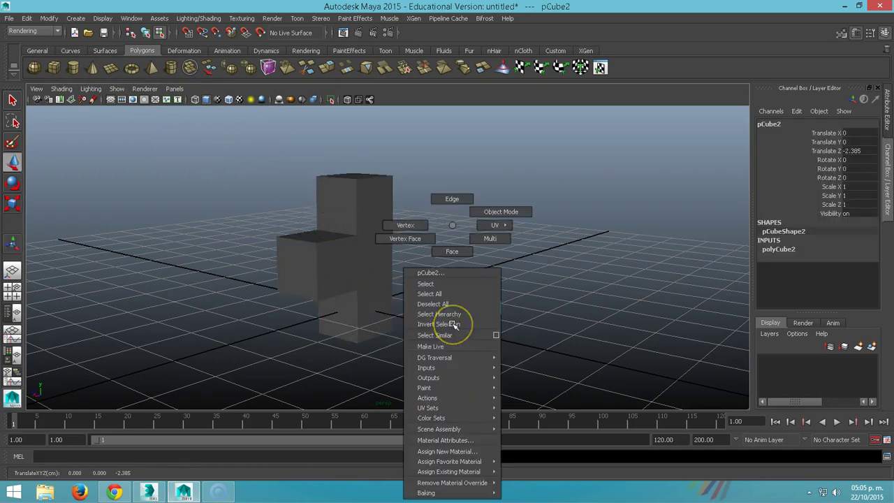
left_click(452, 252)
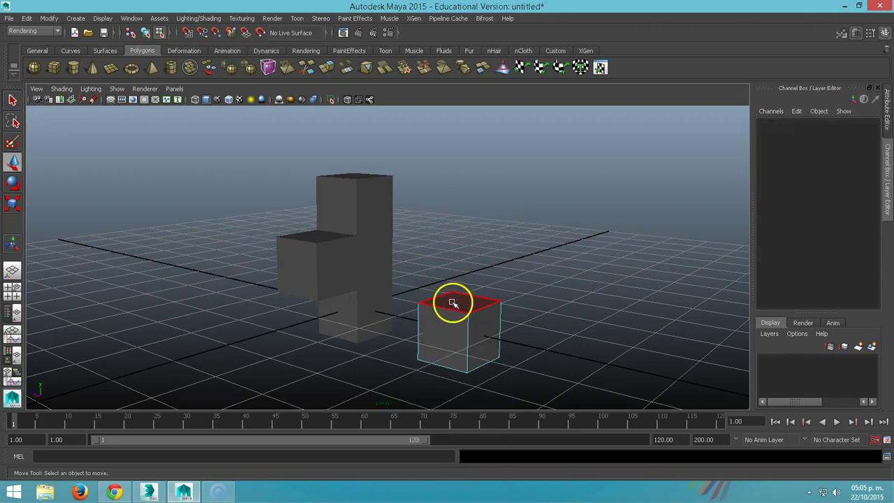
left_click(451, 301)
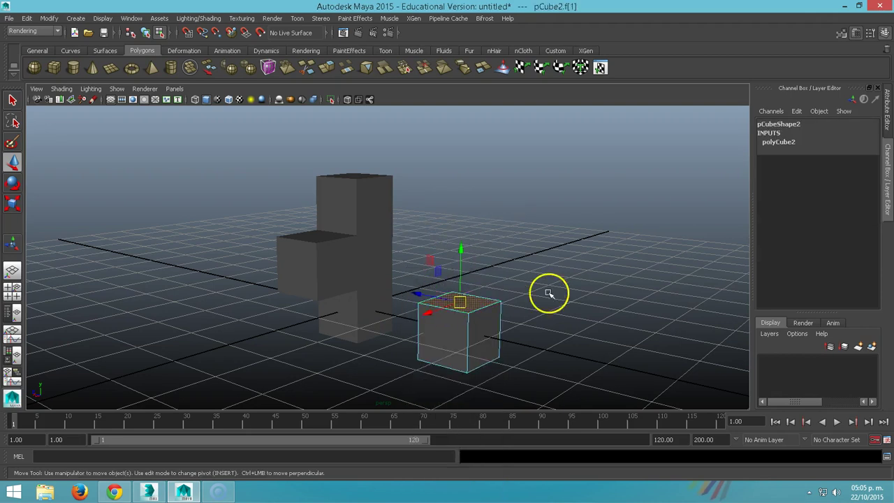
Extrude the second cube's top face up 1 unit and reselect it.
left_click(327, 68)
left_click_drag(459, 274, 461, 210)
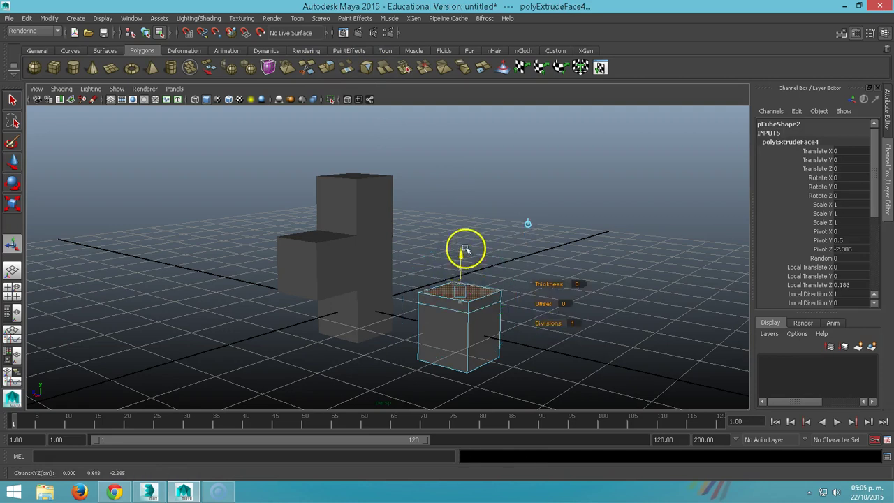
double_click(847, 285)
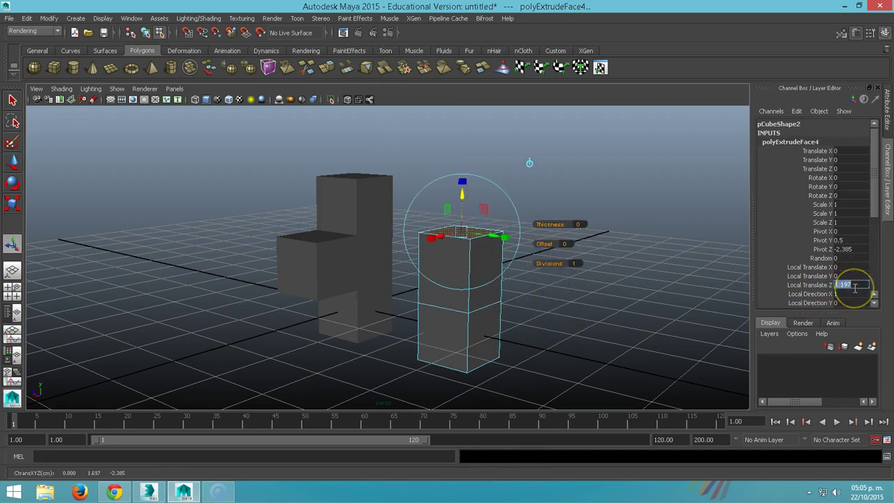
key("Return")
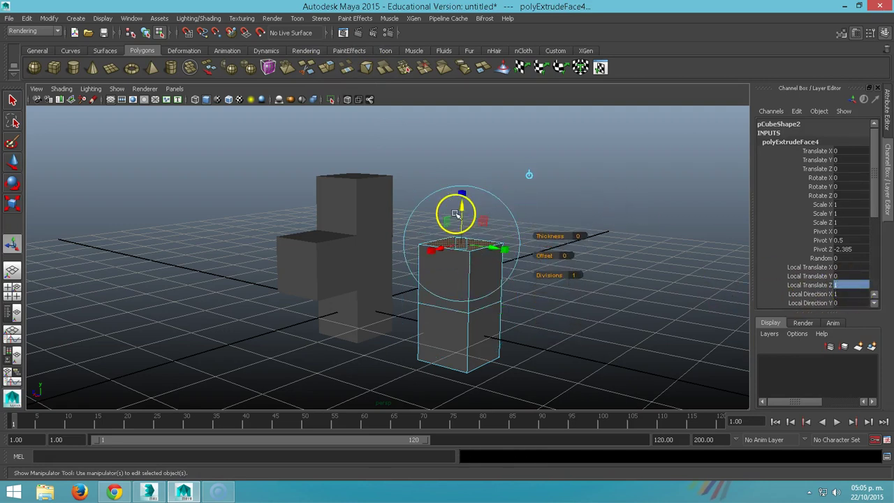
left_click(463, 193)
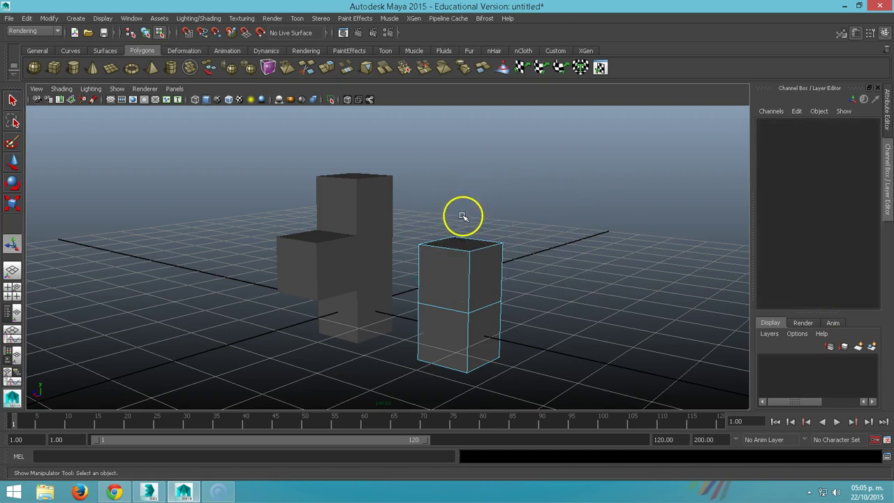
left_click(462, 241)
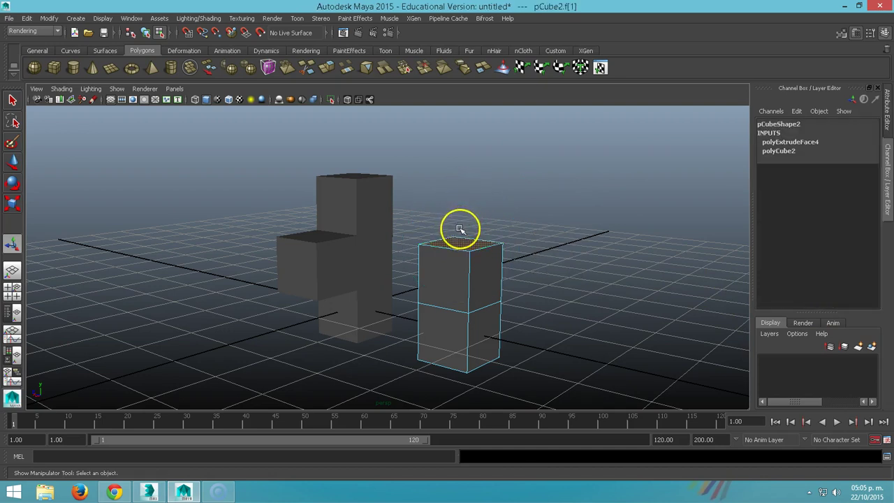
Extrude the second column's top face up another 1 unit.
left_click(329, 66)
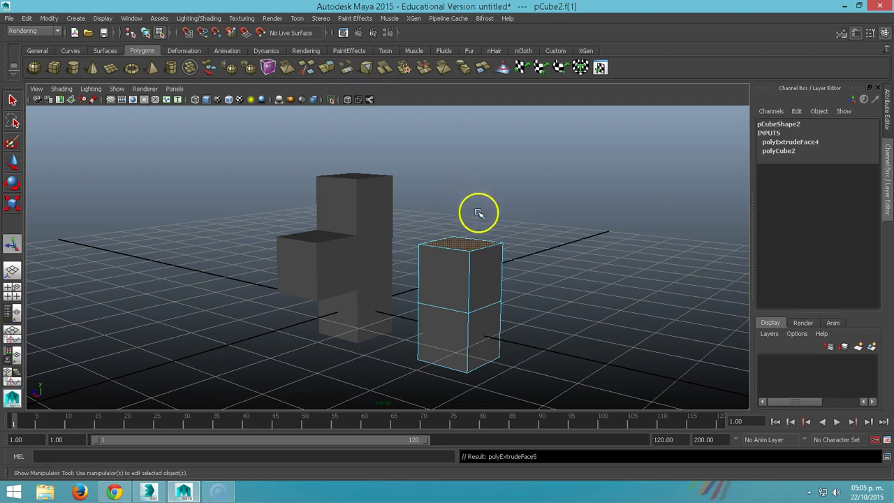
left_click_drag(462, 217, 464, 146)
left_click(853, 285)
type("1.12")
key("Return")
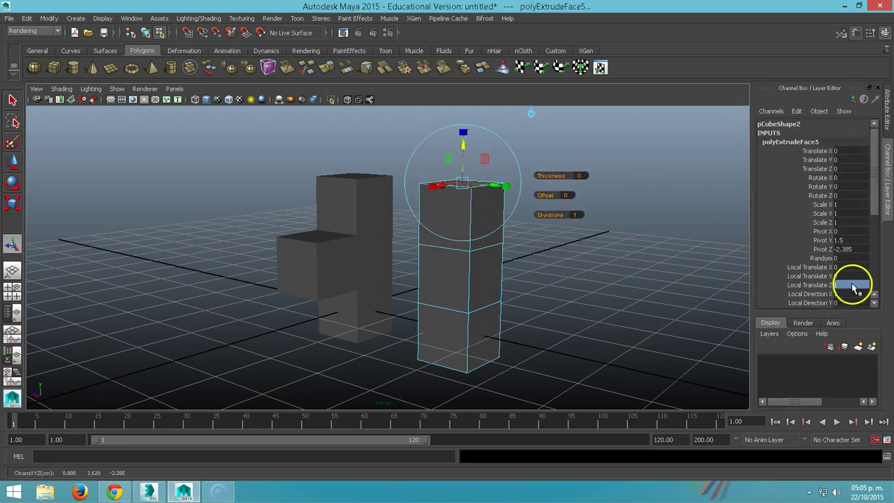
middle_click_drag(706, 320, 636, 379, "alt")
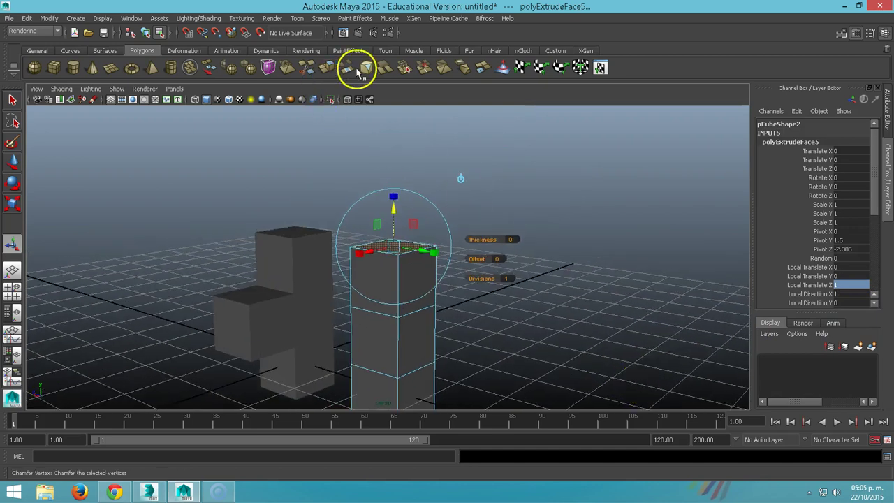
Extrude the top face once more by 1 unit, then orbit and deselect.
left_click(331, 70)
left_click_drag(397, 217, 401, 163)
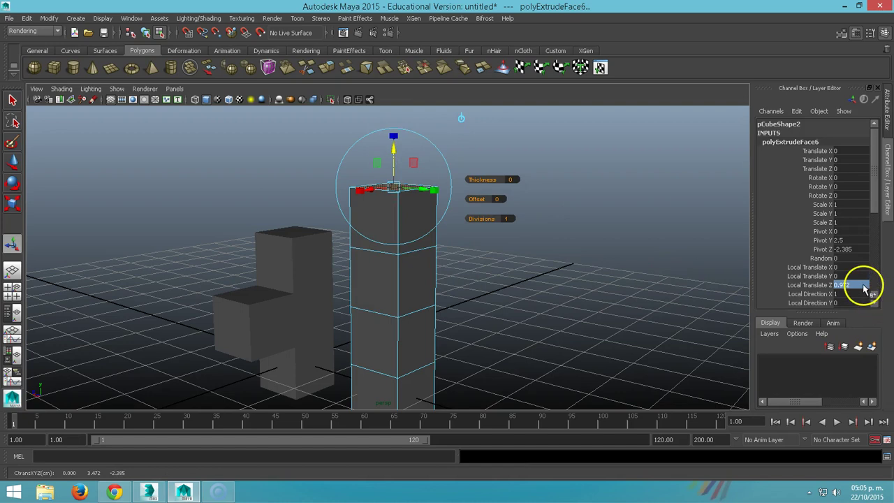
type("1")
key("Return")
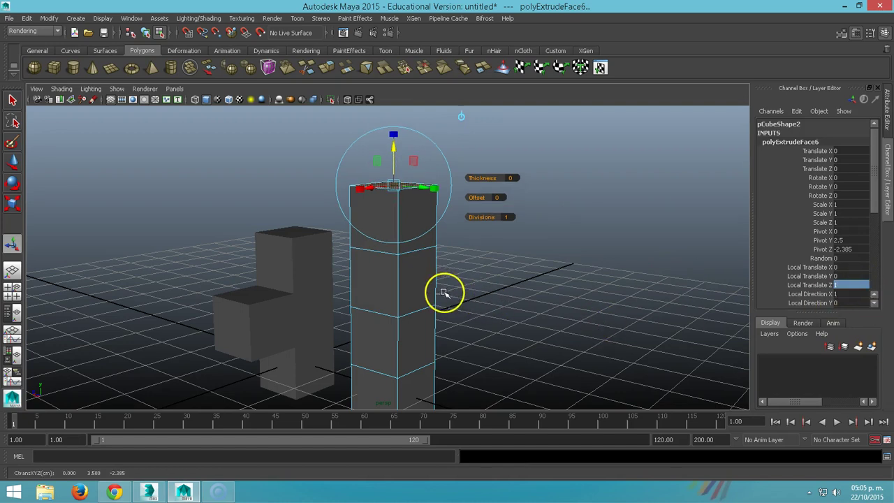
mouse_move(413, 310)
left_mouse_down("alt")
mouse_move(396, 287)
mouse_move(409, 306)
mouse_move(389, 312)
left_mouse_up("alt")
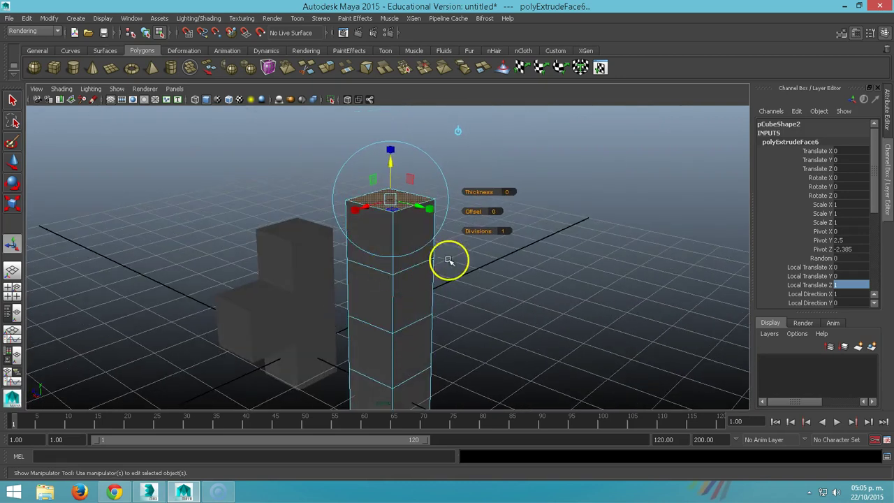
left_click(523, 279)
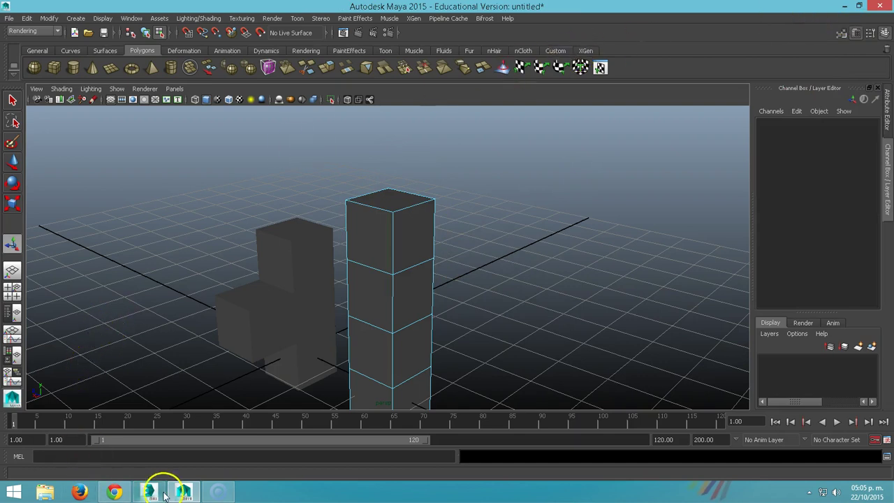
Switch to 3ds Max and close the floating viewport layout panel.
left_click(153, 492)
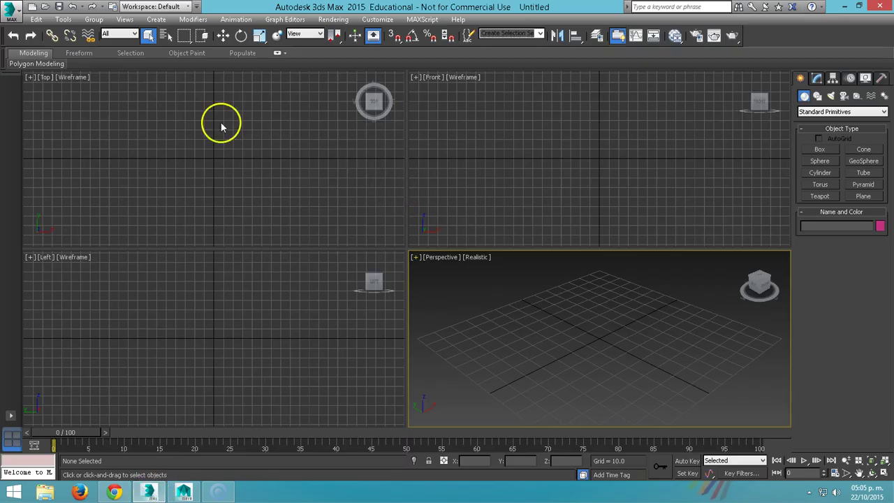
left_click_drag(19, 79, 173, 113)
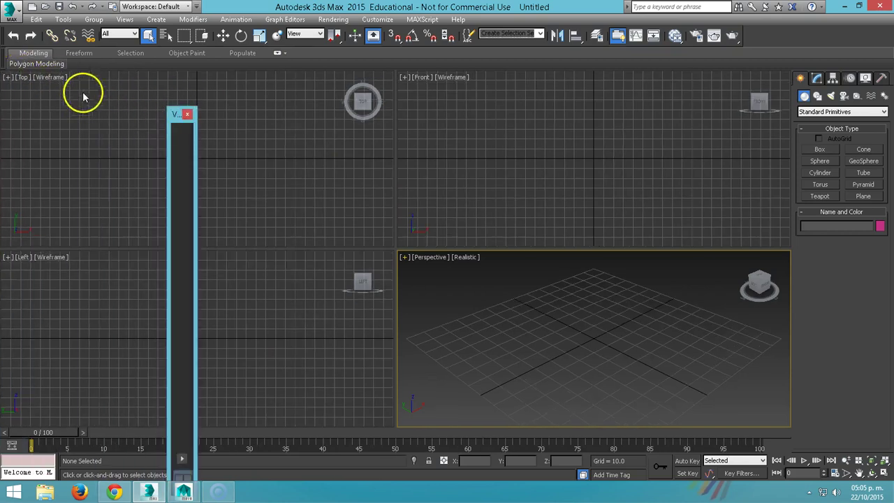
left_click(186, 114)
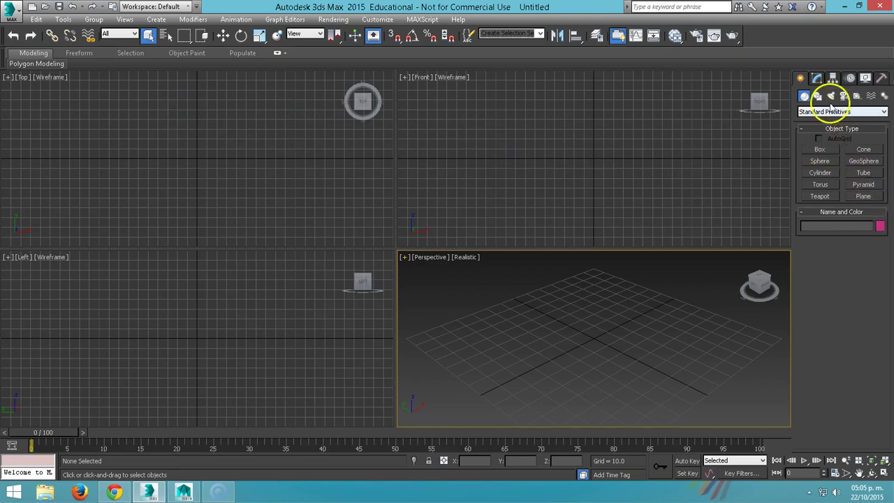
Create a 1×1×1 box at the origin via Keyboard Entry and frame it.
left_click(824, 151)
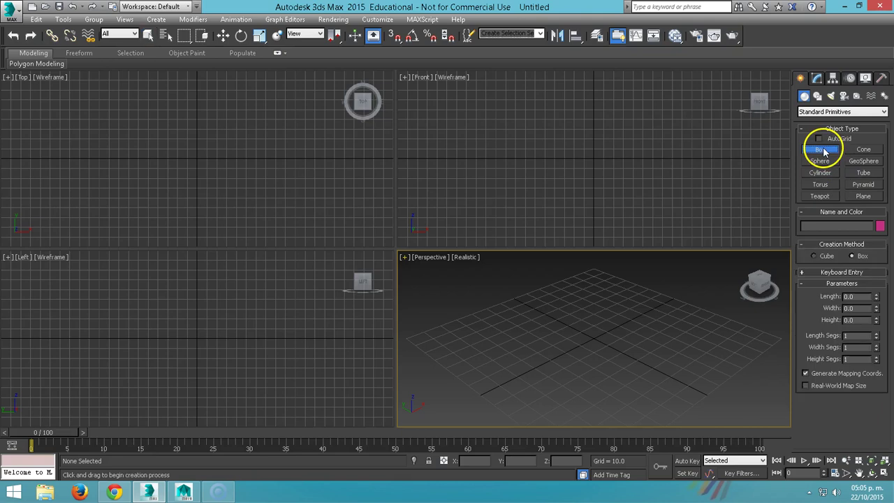
left_click(832, 273)
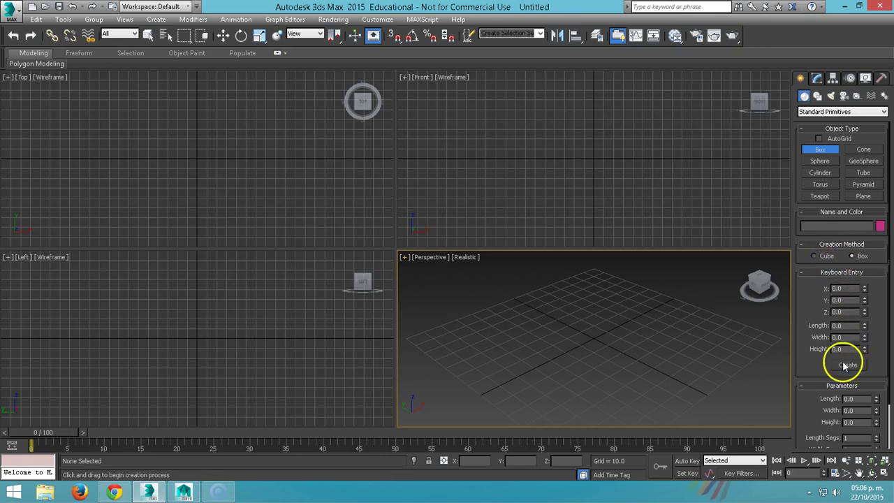
left_click(848, 327)
type("1")
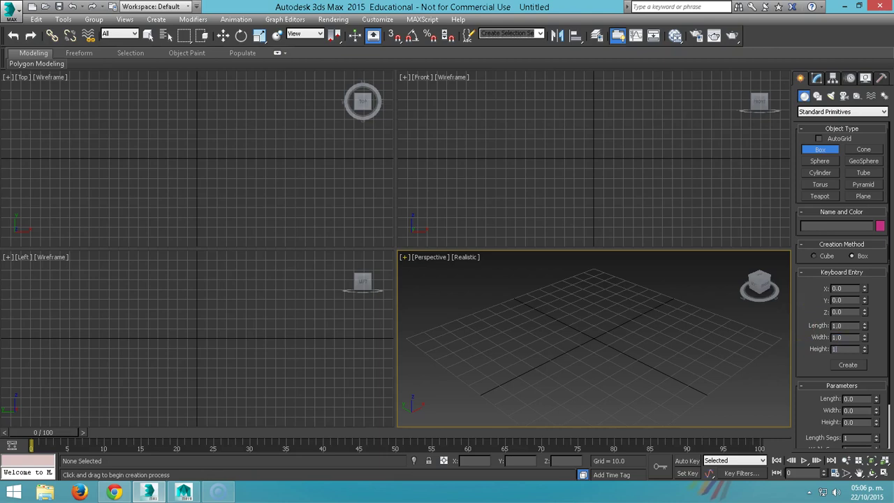
left_click(848, 364)
key("z")
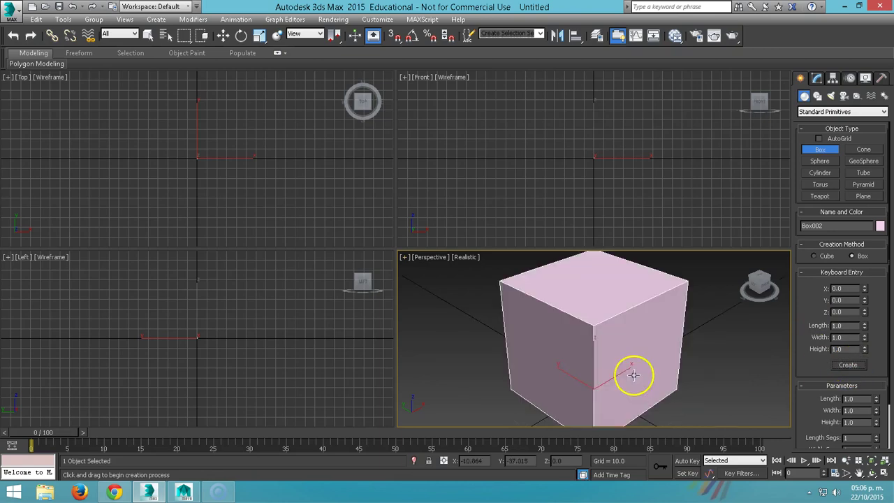
scroll(606, 341, "down", 2)
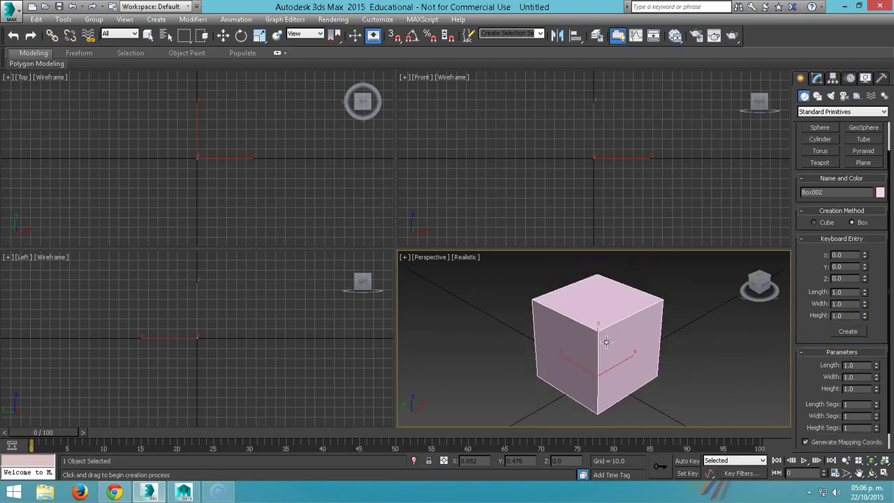
Convert Box002 to an Editable Poly from the right-click menu.
right_click(611, 312)
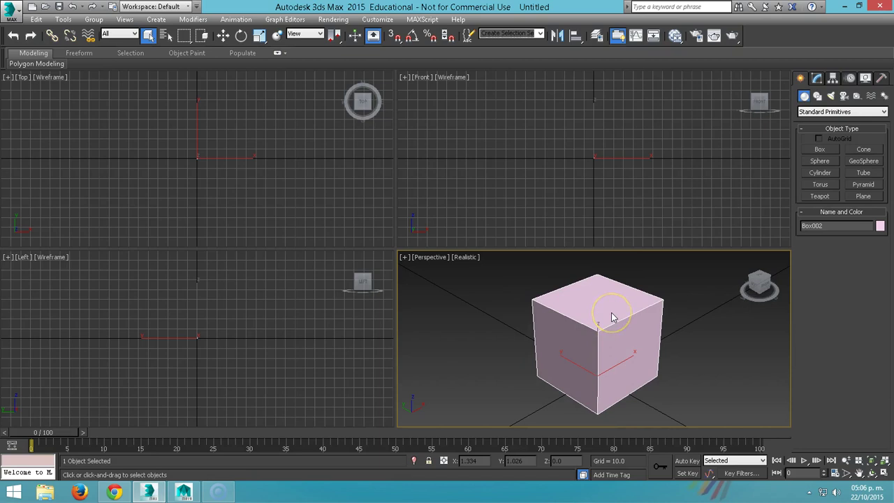
right_click(611, 316)
mouse_move(635, 433)
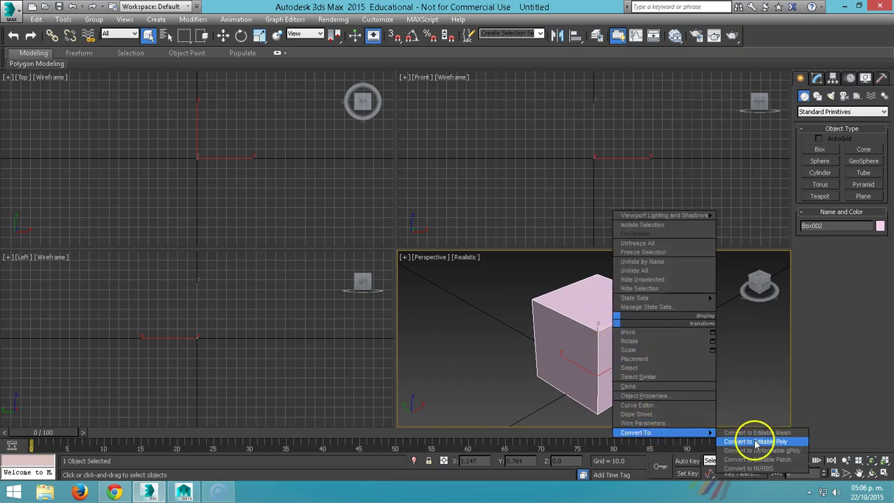
left_click(756, 442)
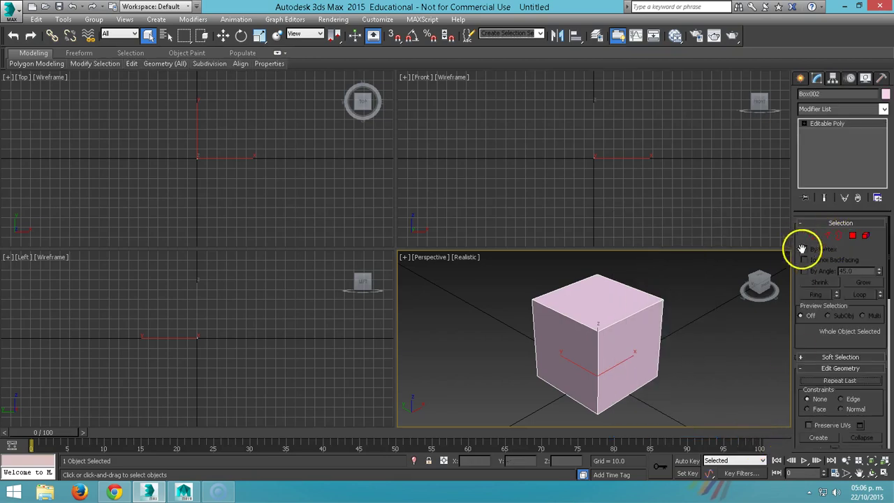
Cycle through the sub-object levels and settle on Polygon mode.
key("1")
key("2")
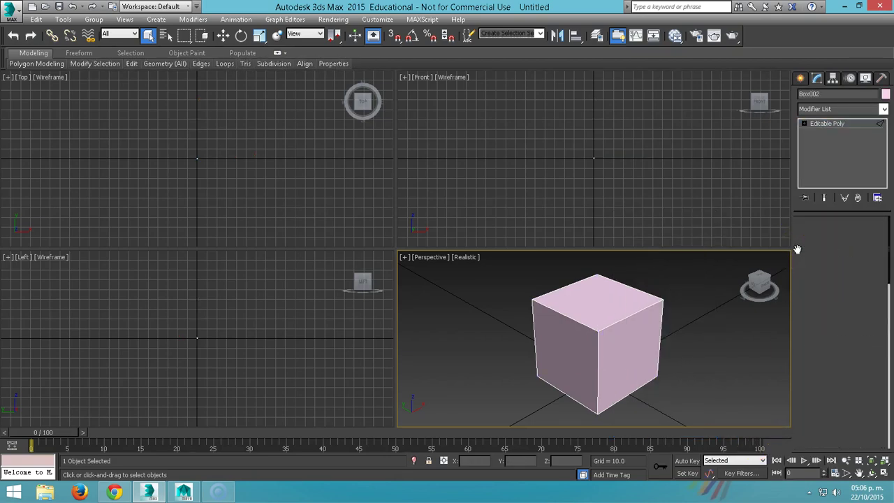
key("3")
key("4")
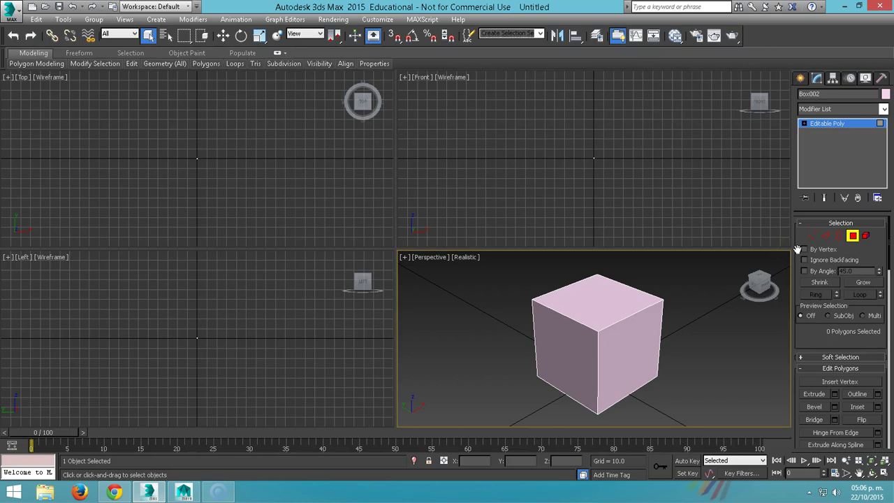
key("5")
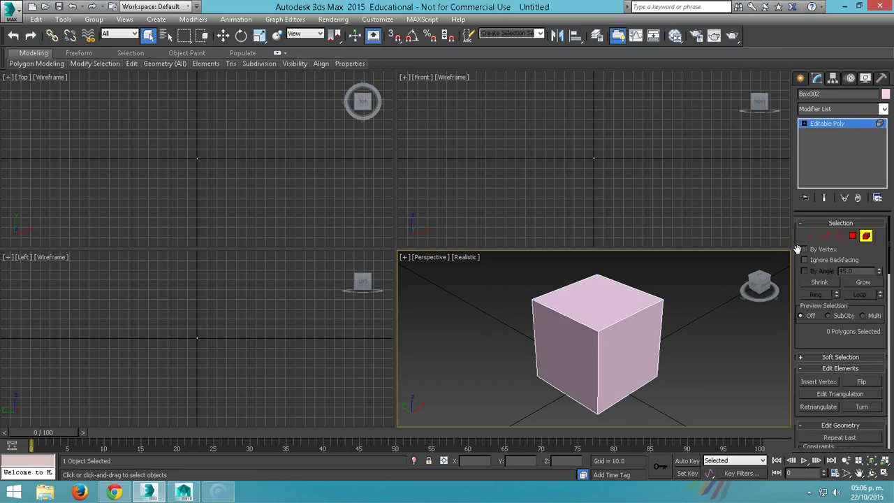
key("4")
Extrude the top polygon repeatedly by 1.0 to stack column segments.
left_click(605, 310)
scroll(606, 310, "down", 2)
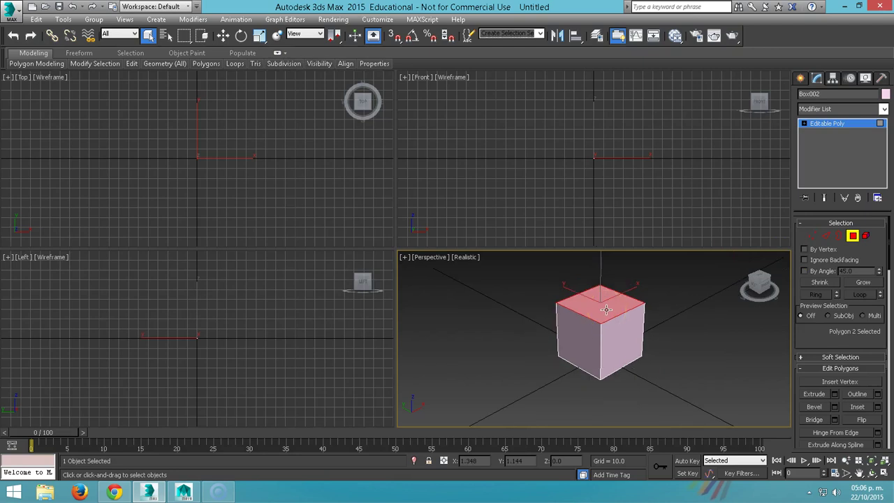
right_click(607, 309)
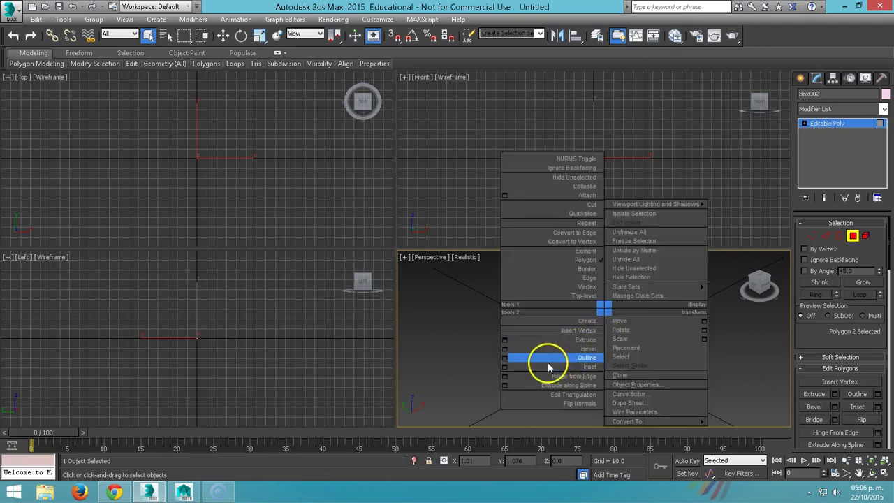
left_click(506, 336)
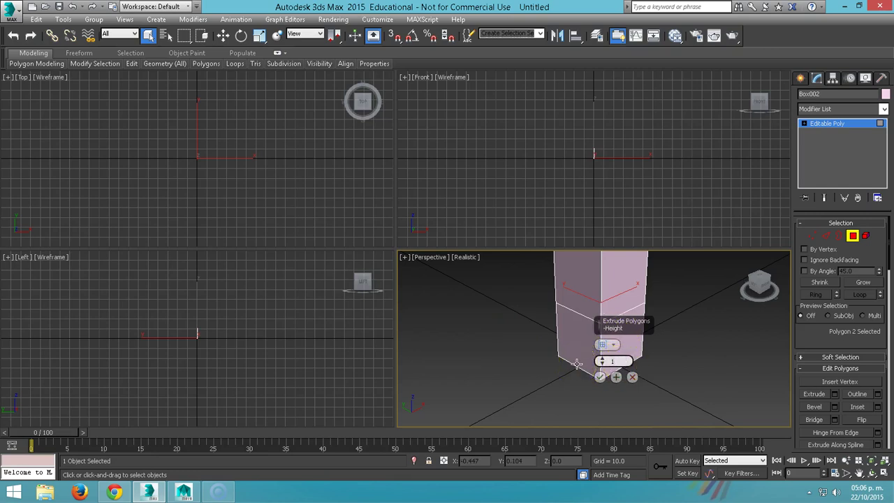
left_click(617, 378)
left_click_drag(594, 350, 564, 339)
mouse_move(527, 322)
middle_mouse_down("alt")
mouse_move(493, 336)
mouse_move(479, 354)
mouse_move(505, 355)
mouse_move(524, 340)
mouse_move(492, 348)
mouse_move(482, 361)
middle_mouse_up("alt")
left_click(608, 380)
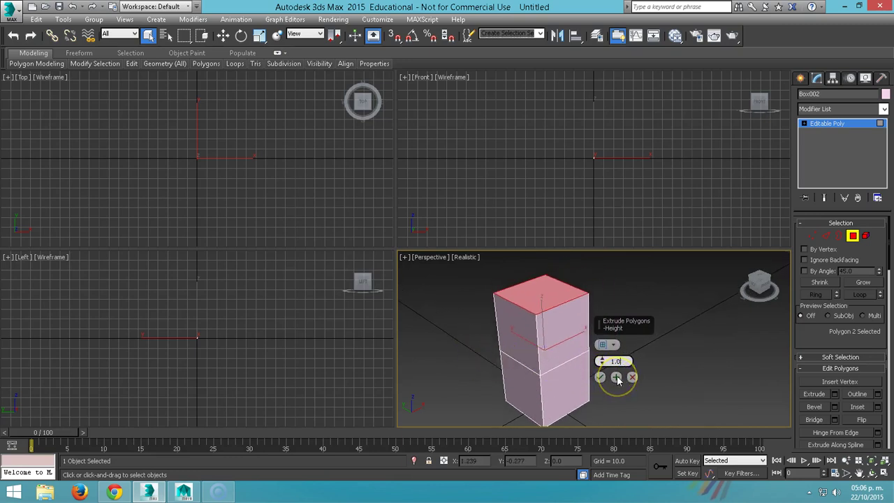
left_click(617, 378)
left_click(616, 378)
scroll(579, 355, "down", 3)
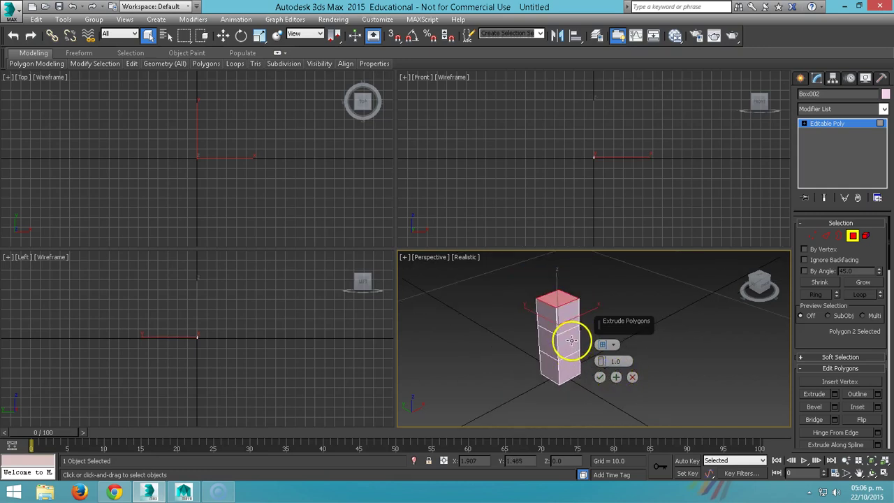
left_click(616, 377)
Extrude a side polygon out 1.0 into an L shape and exit Polygon mode.
left_click(573, 346)
left_click(601, 378)
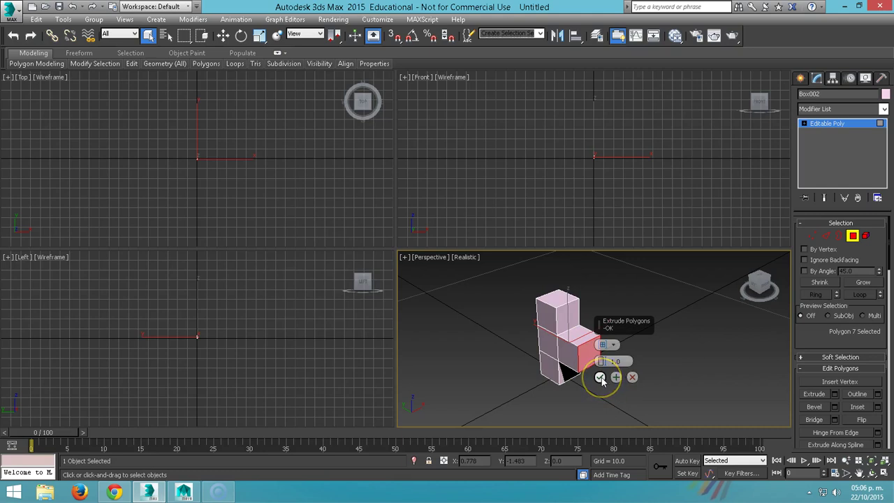
left_click(600, 377)
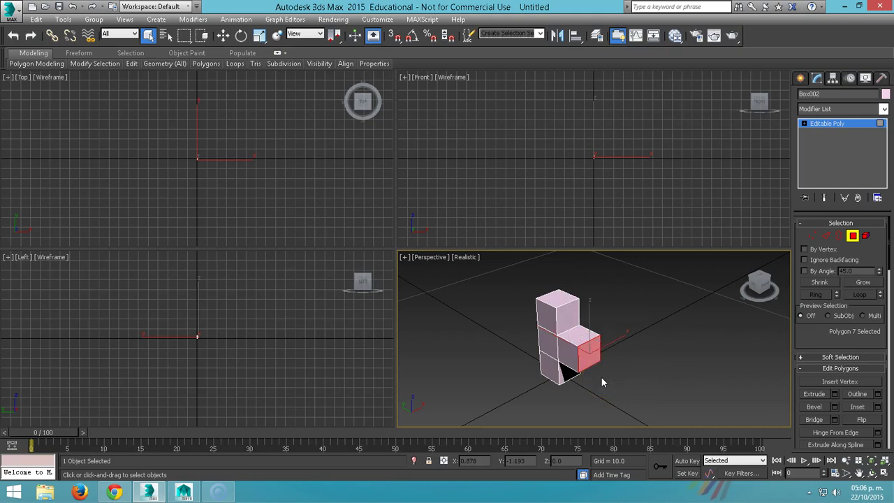
left_click(854, 237)
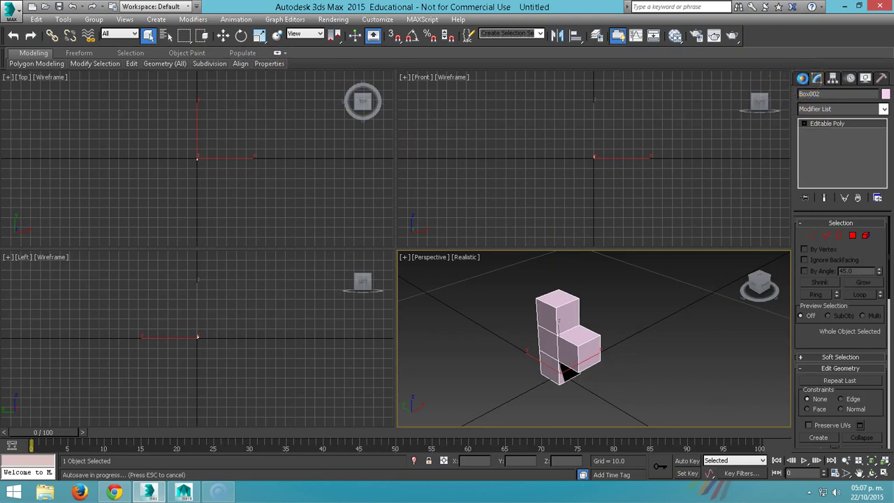
Create a second 1×1×1 box, Box003, at the origin via Keyboard Entry.
left_click(802, 78)
left_click(821, 148)
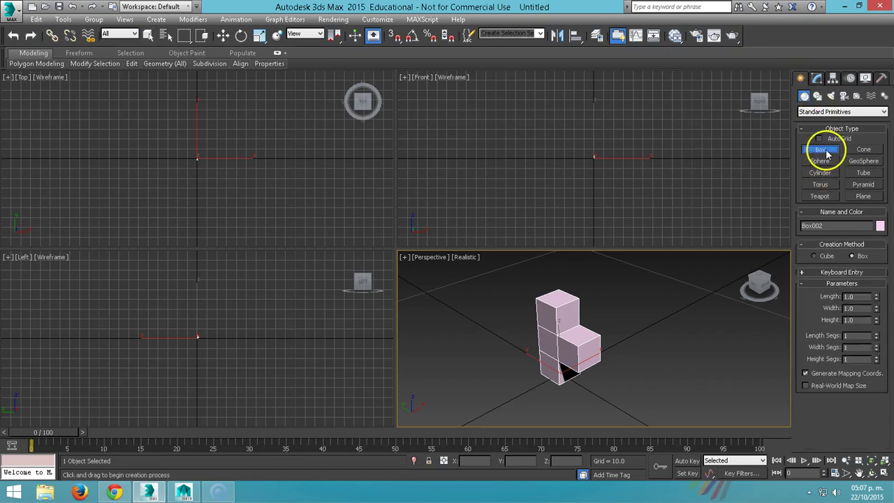
left_click(838, 272)
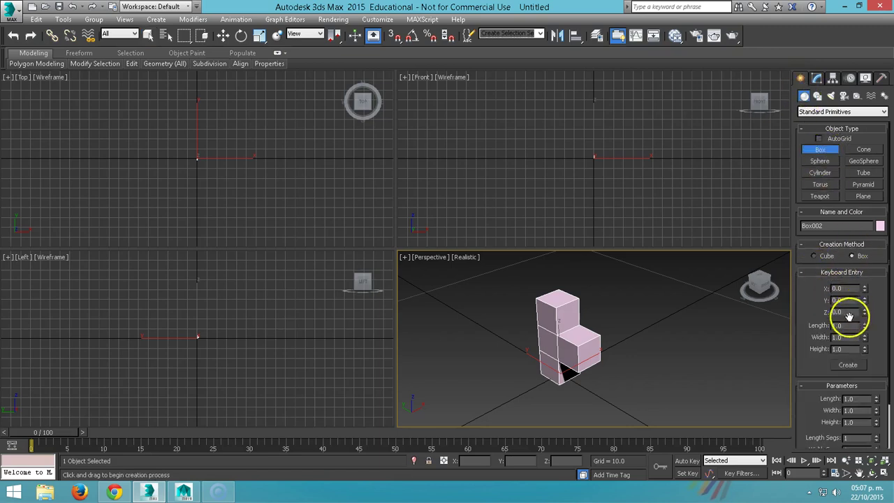
left_click(848, 365)
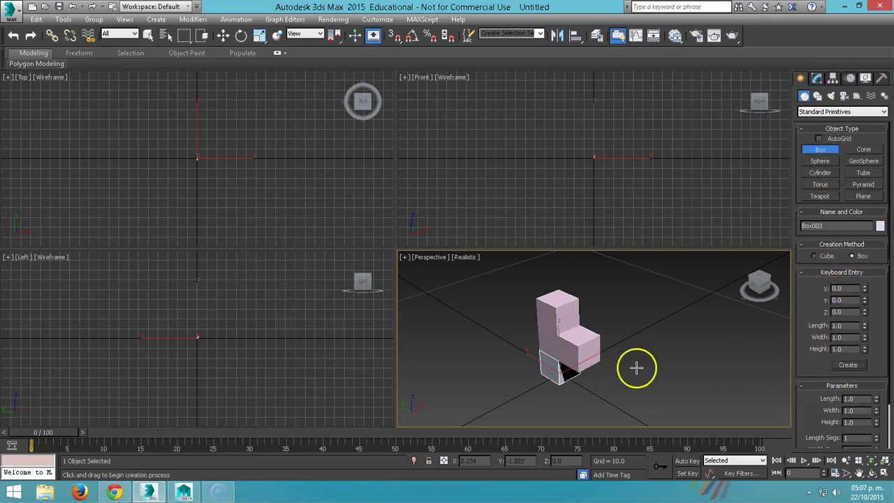
Move Box003 right along X to 3.765 and maximize the Perspective view.
key("w")
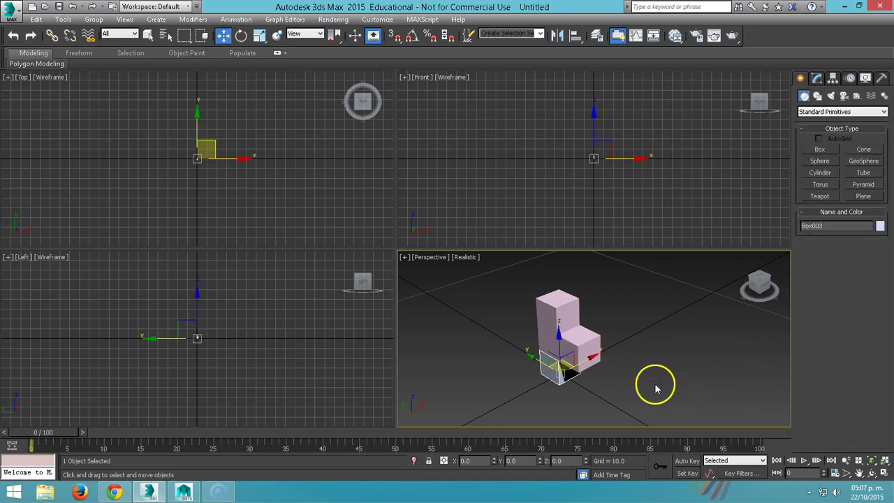
left_click_drag(593, 358, 658, 336)
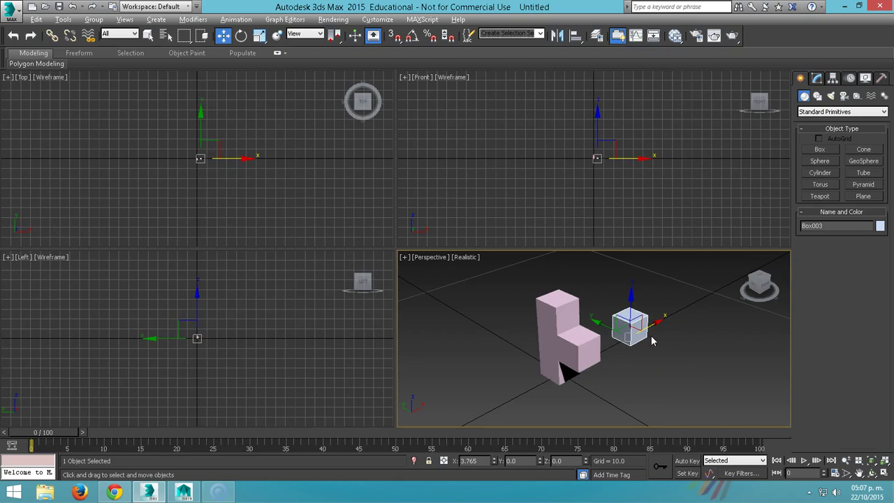
key("alt+w")
mouse_move(499, 313)
middle_mouse_down("alt")
mouse_move(509, 279)
mouse_move(399, 296)
middle_mouse_up("alt")
Convert Box003 to an Editable Poly and shift it left to X 2.904.
right_click(488, 219)
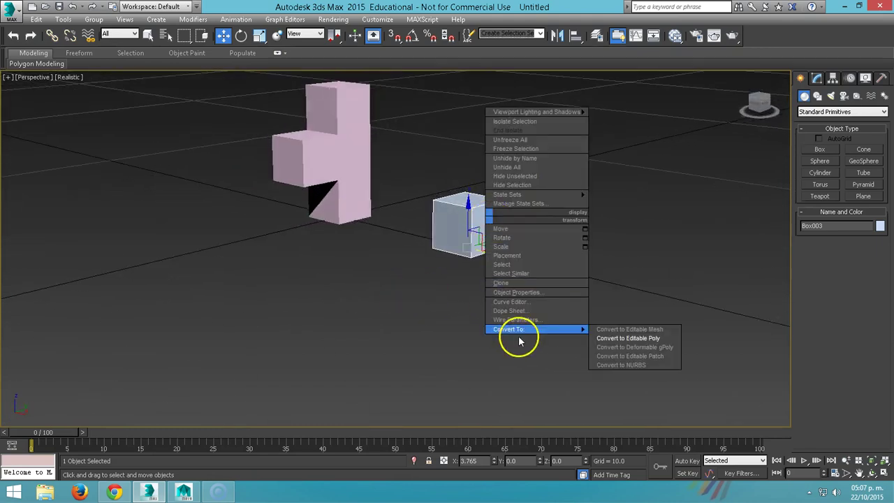
left_click(648, 340)
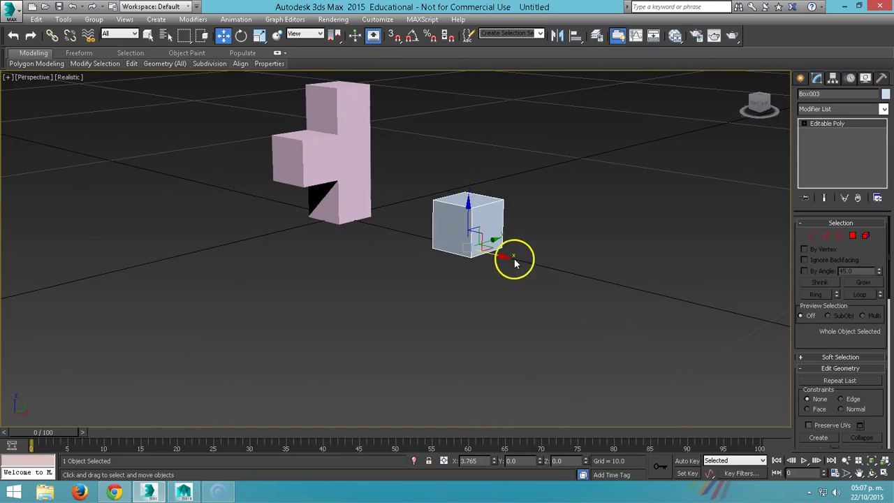
scroll(513, 258, "down", 2)
left_click_drag(499, 253, 480, 247)
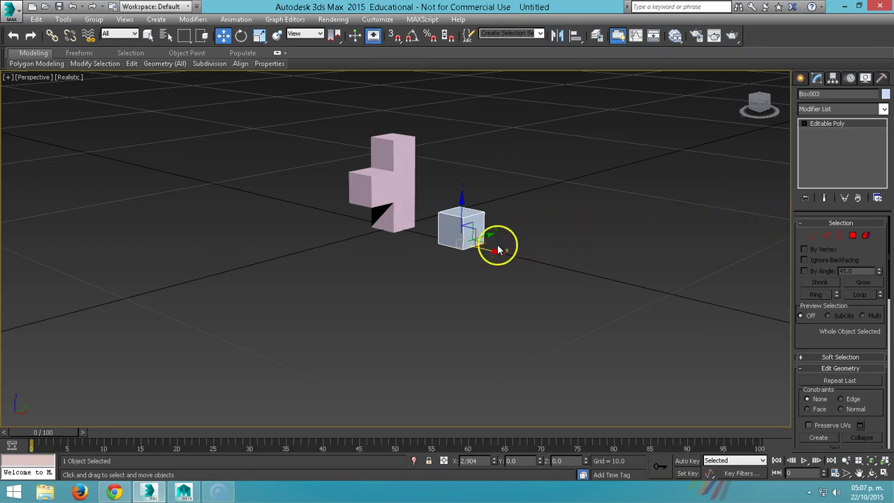
Shift-drag the box along X to clone 3 evenly spaced copies.
left_click_drag(487, 250, 564, 276, "shift")
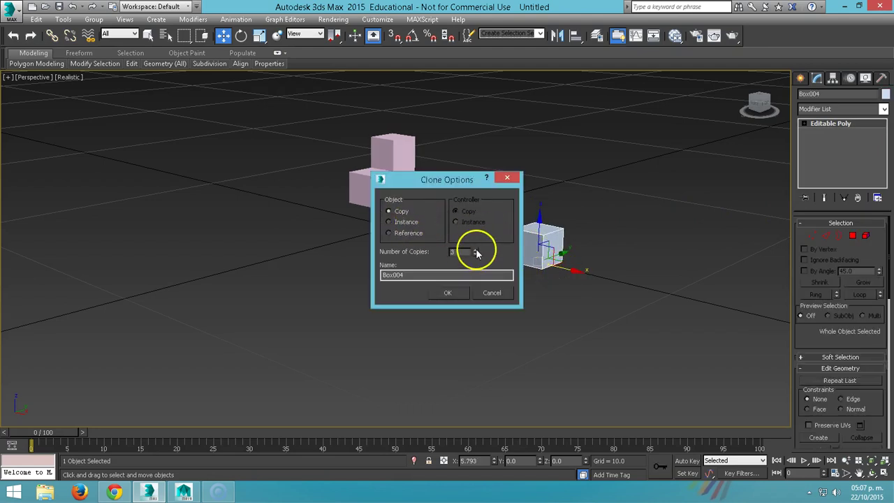
left_click(450, 295)
left_click(459, 223)
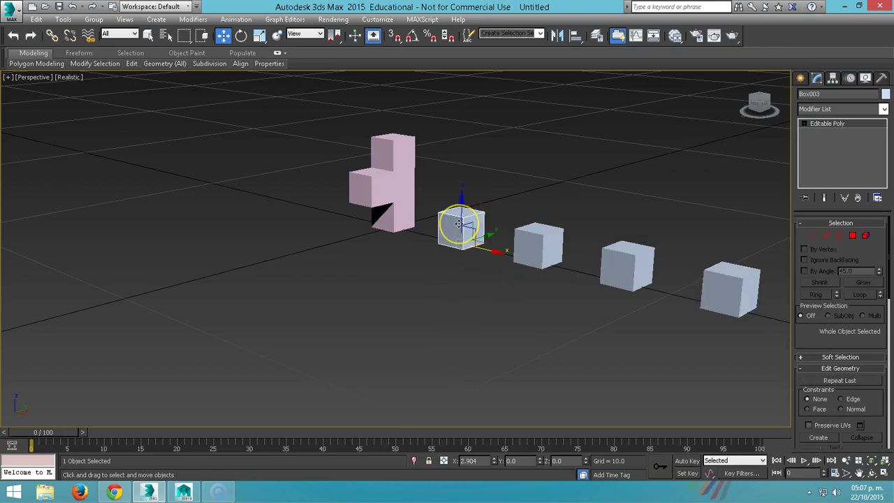
Extrude the first cube's top face upward in 1-unit steps into a four-block column.
key("4")
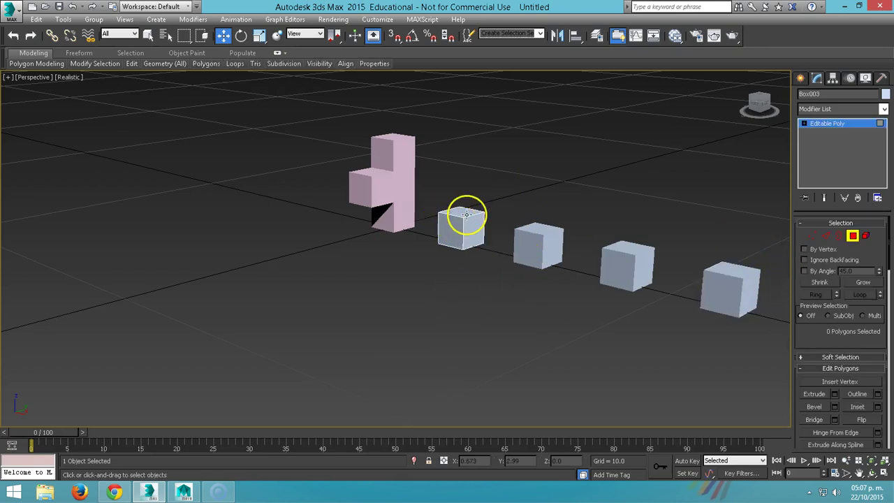
left_click(463, 214)
right_click(461, 211)
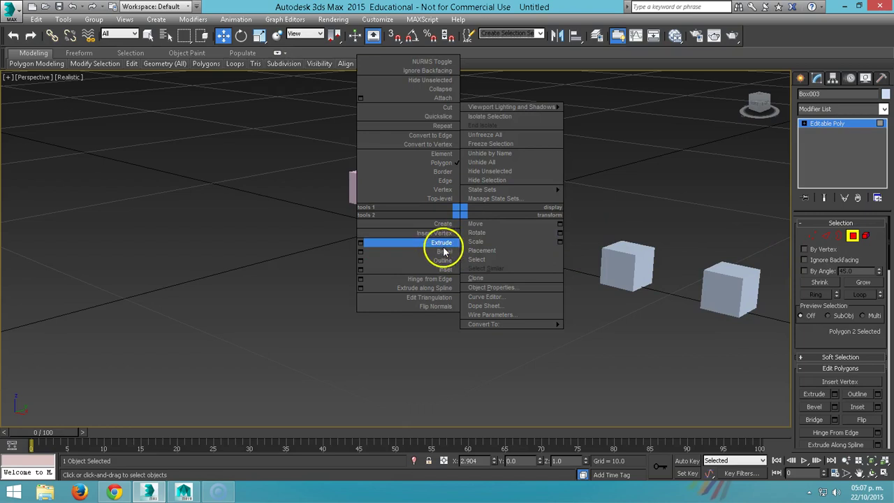
left_click(361, 243)
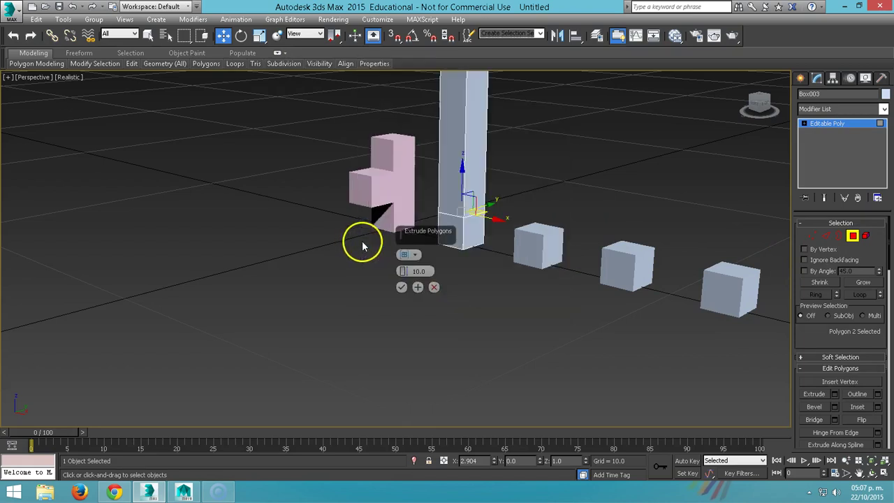
type("1")
left_click(372, 278)
left_click(402, 287)
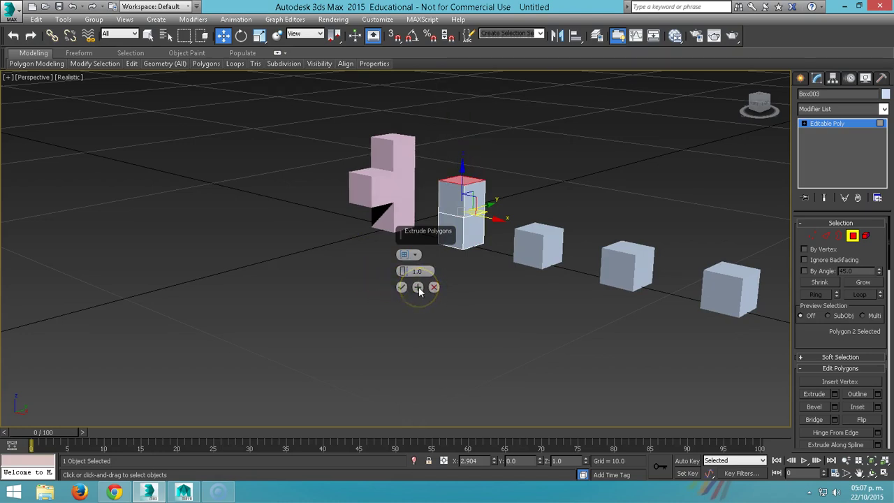
left_click(417, 287)
left_click(418, 287)
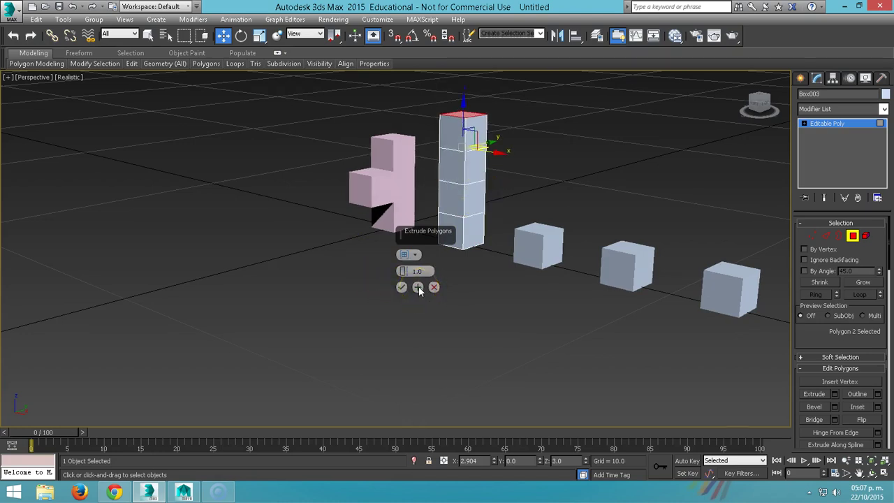
left_click(402, 286)
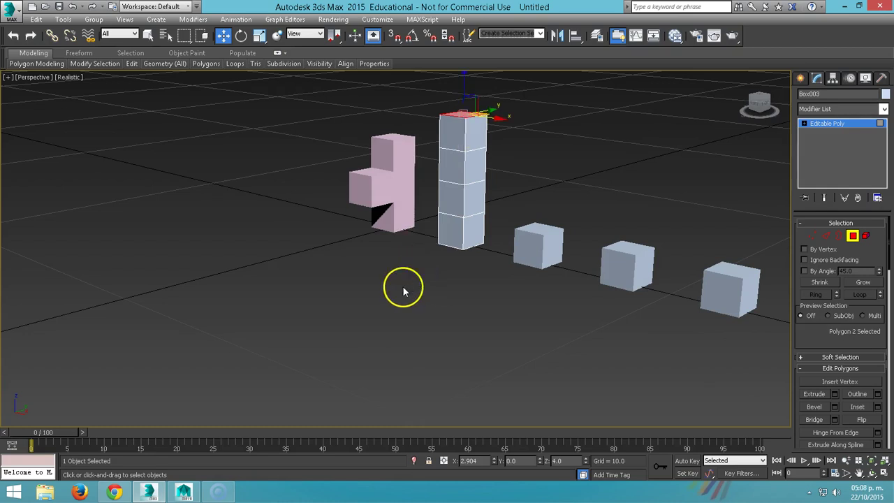
left_click(853, 235)
left_click(544, 244)
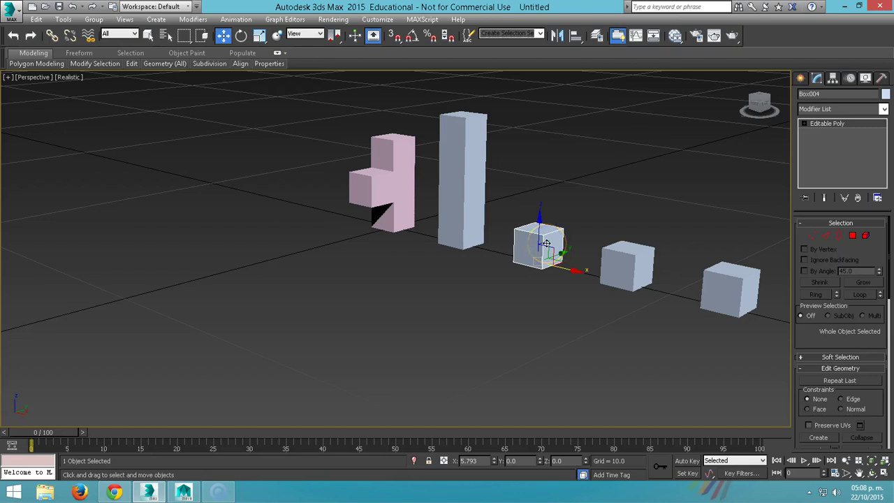
Extrude the second cube's top face by 1 repeatedly into a three-block column.
key("4")
right_click(543, 234)
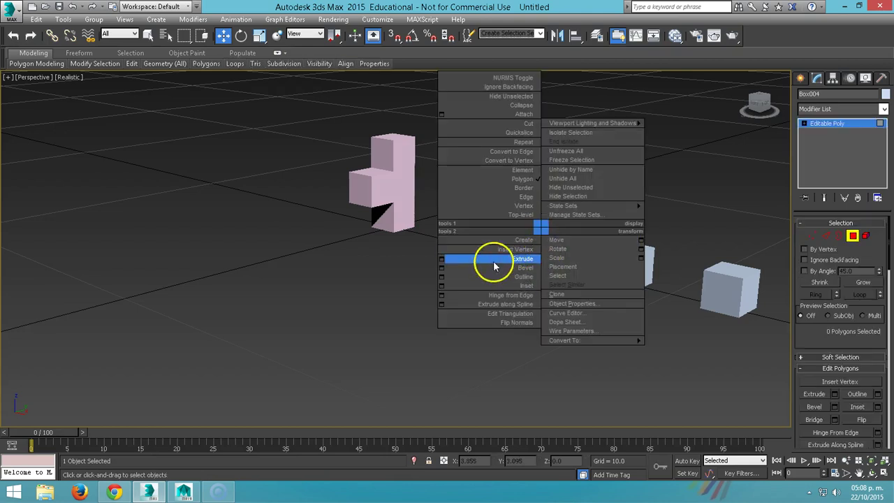
left_click(445, 258)
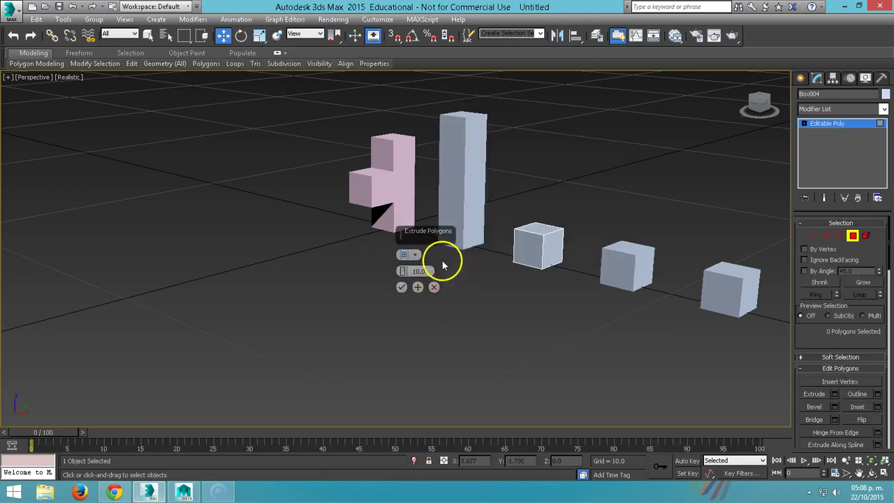
left_click(535, 226)
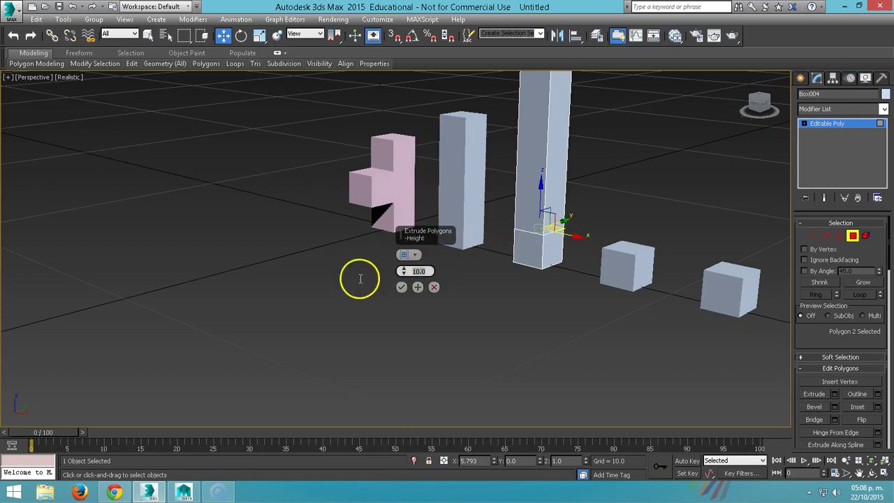
type("1")
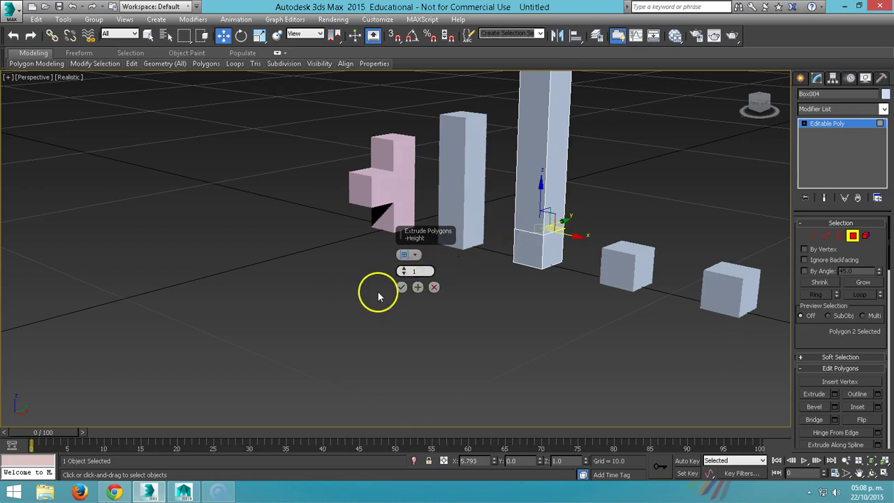
key("Return")
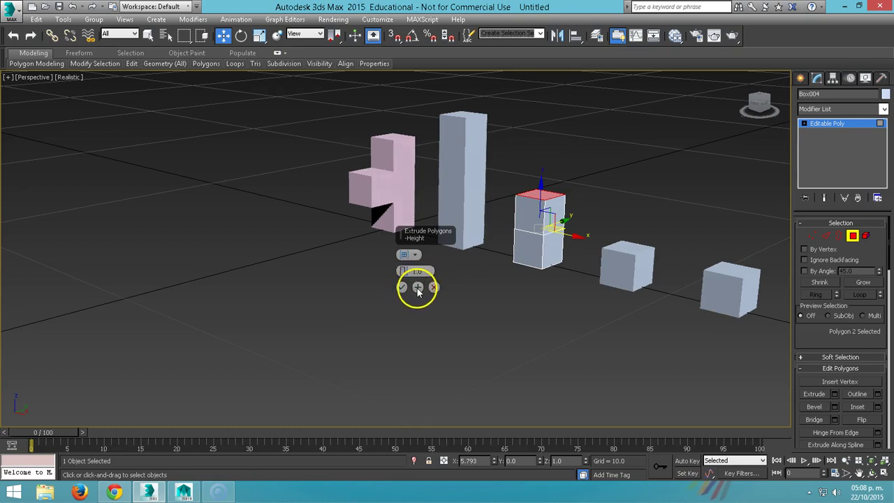
left_click(417, 288)
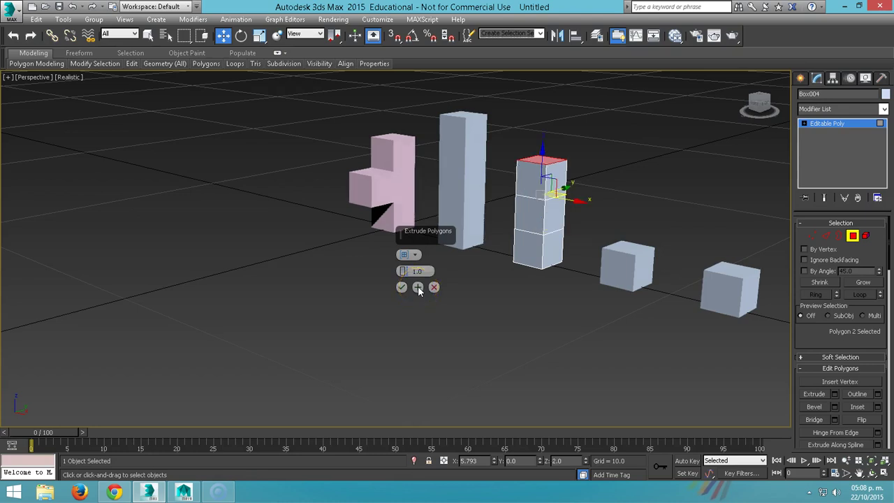
left_click(418, 287)
Extrude the bottom block's front face outward by 1 to form the L shape.
left_click(517, 253)
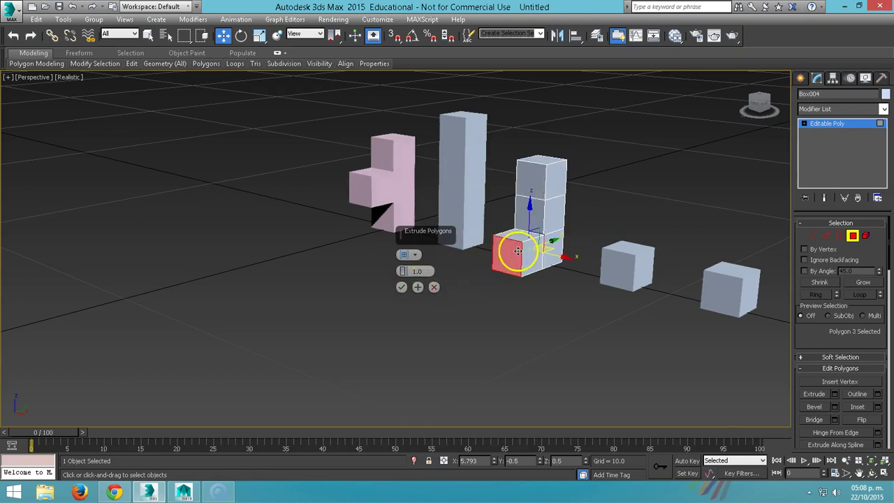
left_click(401, 288)
left_click(853, 238)
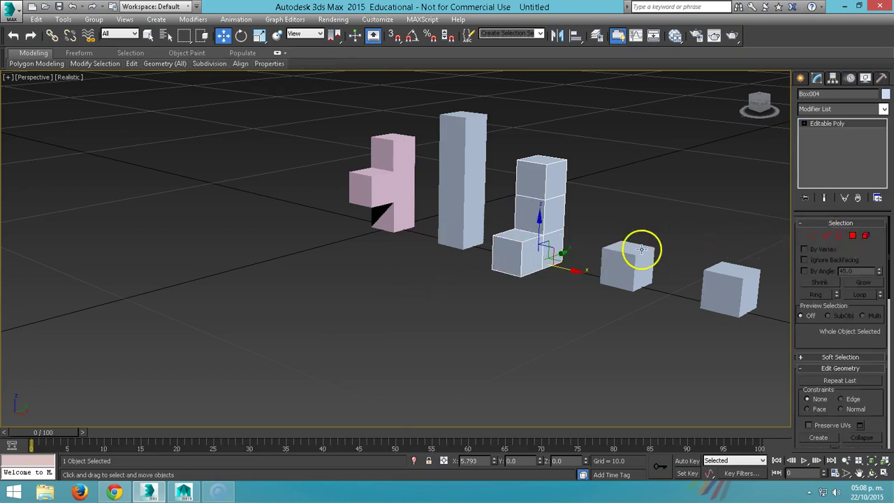
Draw a flat green Standard Primitives box beneath the block columns.
scroll(547, 277, "down", 3)
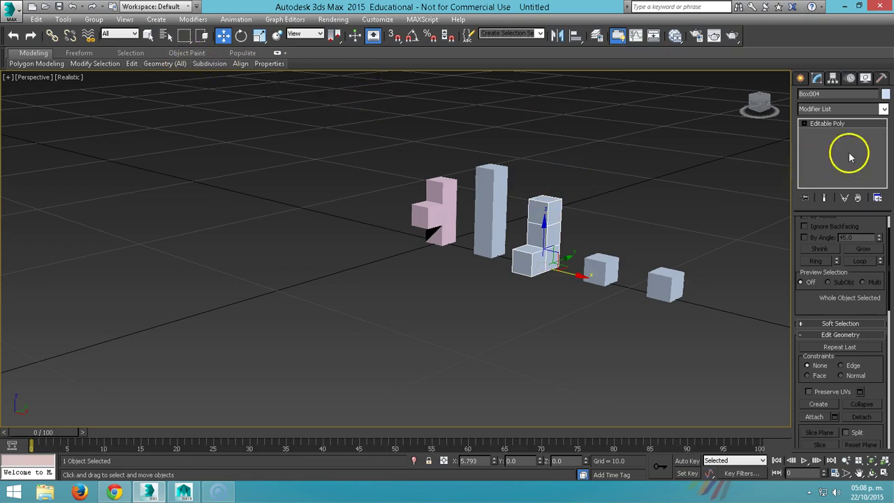
left_click(800, 78)
left_click(820, 149)
left_click_drag(750, 248, 10, 290)
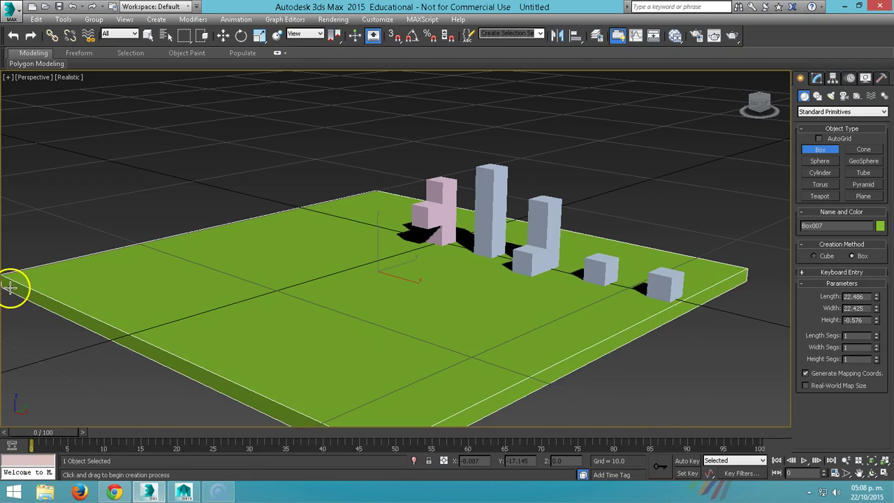
left_click(10, 290)
Scale the green ground box up to about 22.5 × 22.4 and nudge it along X.
key("w")
key("r")
left_click_drag(412, 283, 285, 300)
key("w")
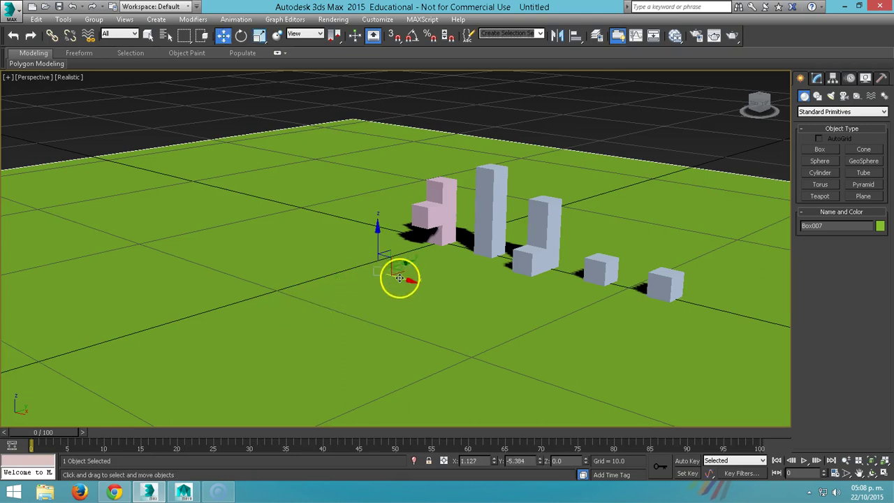
left_click_drag(404, 280, 424, 281)
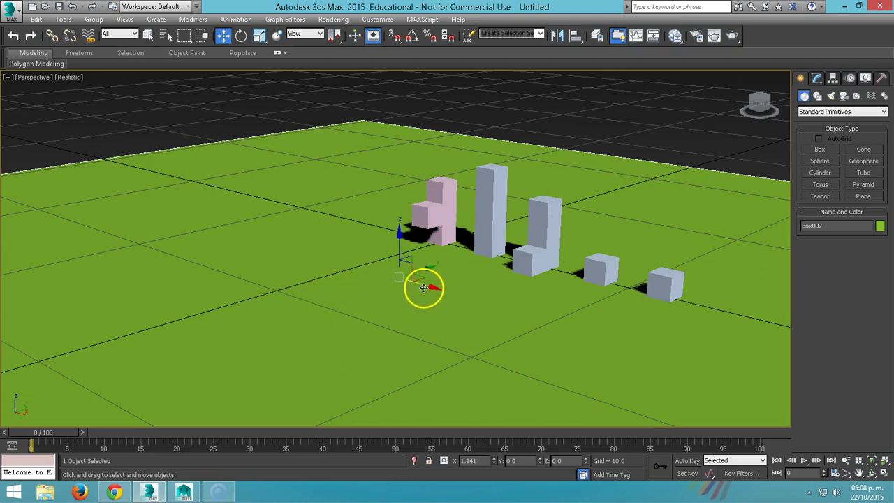
left_click(817, 79)
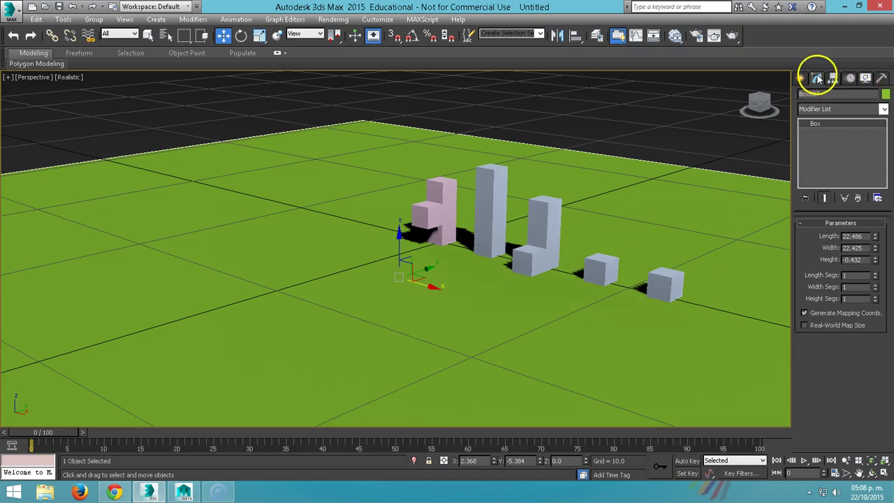
Deselect the ground box and return to creating geometry objects.
left_click(837, 109)
left_click(790, 76)
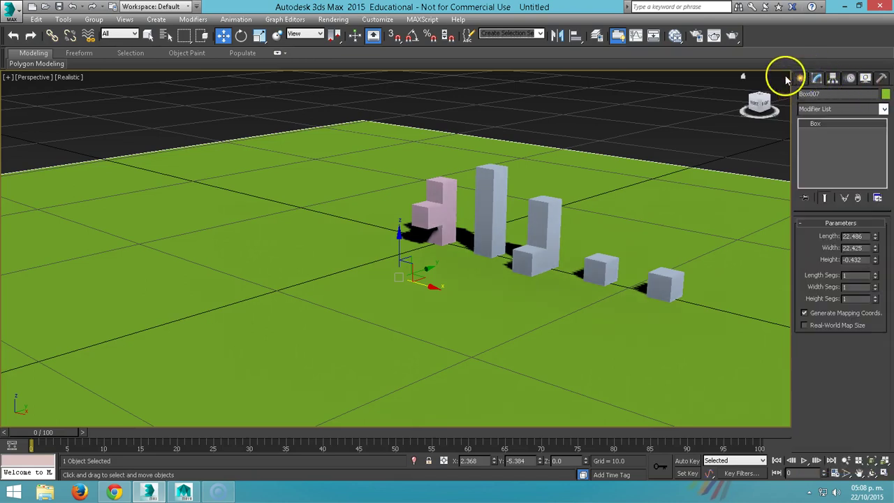
left_click(790, 76)
left_click(801, 78)
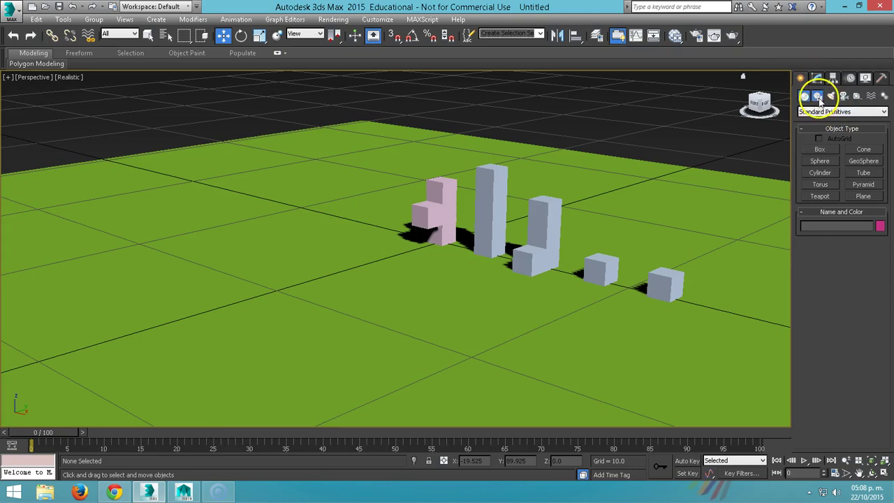
left_click(817, 95)
left_click(804, 96)
Create an Extended Primitives L-Ext wall, height 7.772 and width 0.368, around the blocks.
left_click(811, 112)
left_click(814, 127)
left_click(863, 184)
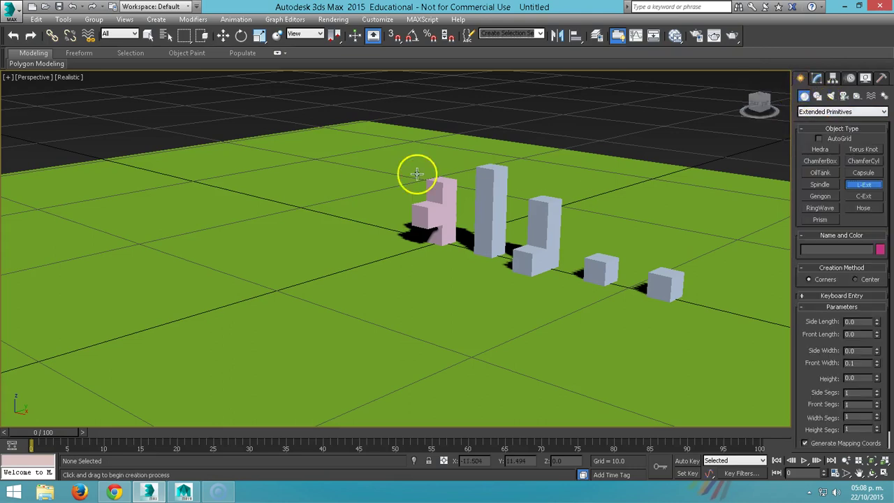
mouse_move(334, 161)
left_mouse_down()
mouse_move(676, 467)
mouse_move(609, 484)
left_mouse_up()
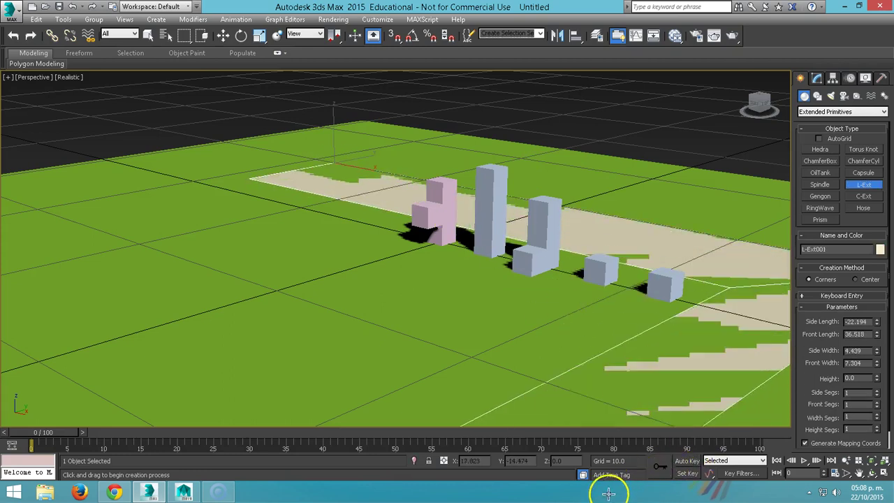
left_click(605, 176)
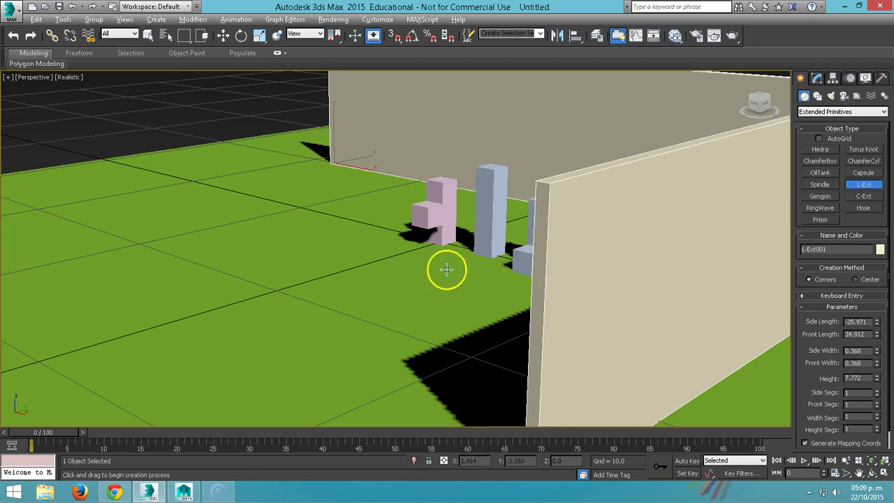
Orbit and zoom toward the columns, then start drawing a second small L-Ext.
mouse_move(423, 278)
middle_mouse_down("alt")
mouse_move(392, 265)
mouse_move(494, 300)
mouse_move(494, 273)
mouse_move(503, 296)
mouse_move(537, 230)
mouse_move(481, 237)
mouse_move(549, 259)
mouse_move(503, 241)
middle_mouse_up("alt")
scroll(513, 269, "up", 4)
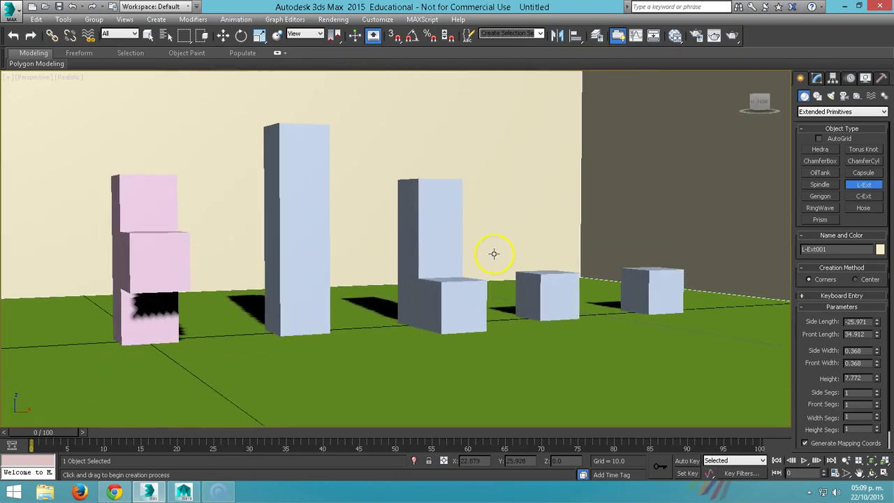
left_click_drag(482, 258, 480, 265)
mouse_move(481, 266)
middle_mouse_down("alt")
mouse_move(507, 234)
mouse_move(493, 224)
middle_mouse_up("alt")
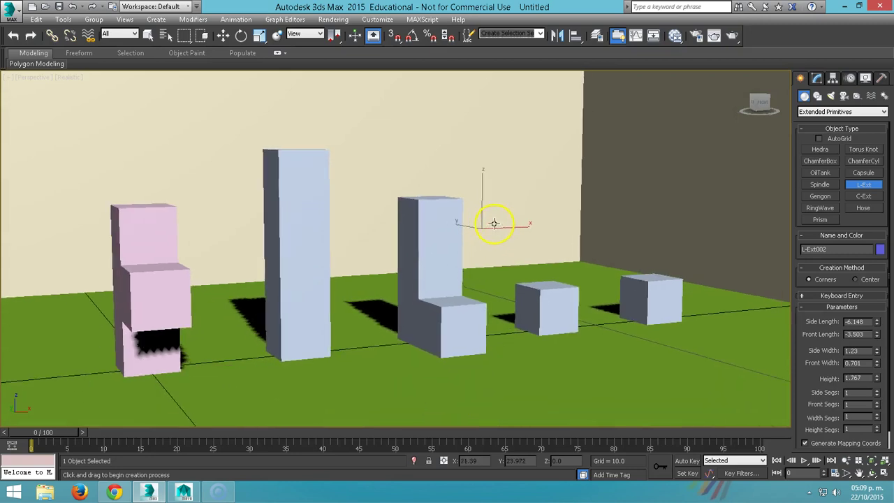